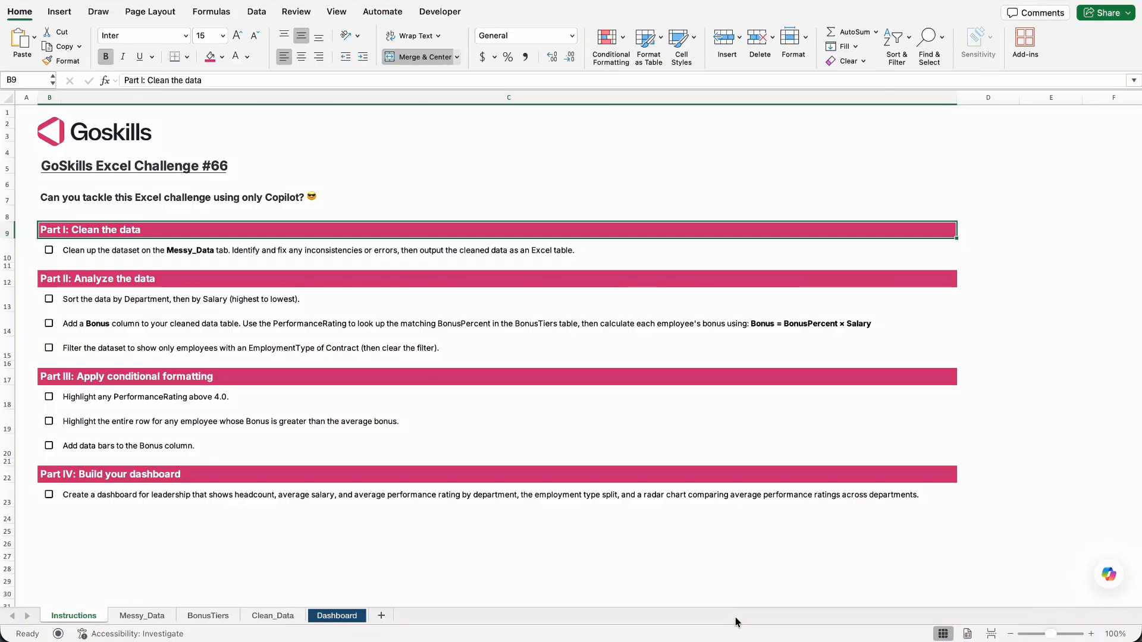
Look over the unformatted comma-separated employee records in column A of the Messy_Data sheet.
left_click(1110, 580)
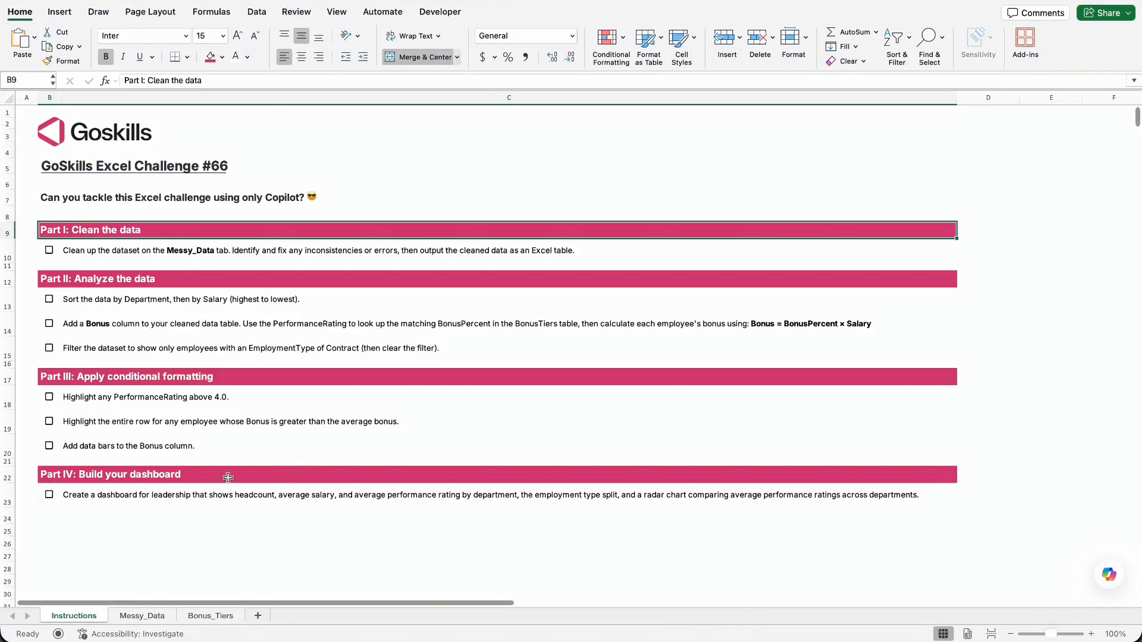
left_click(140, 618)
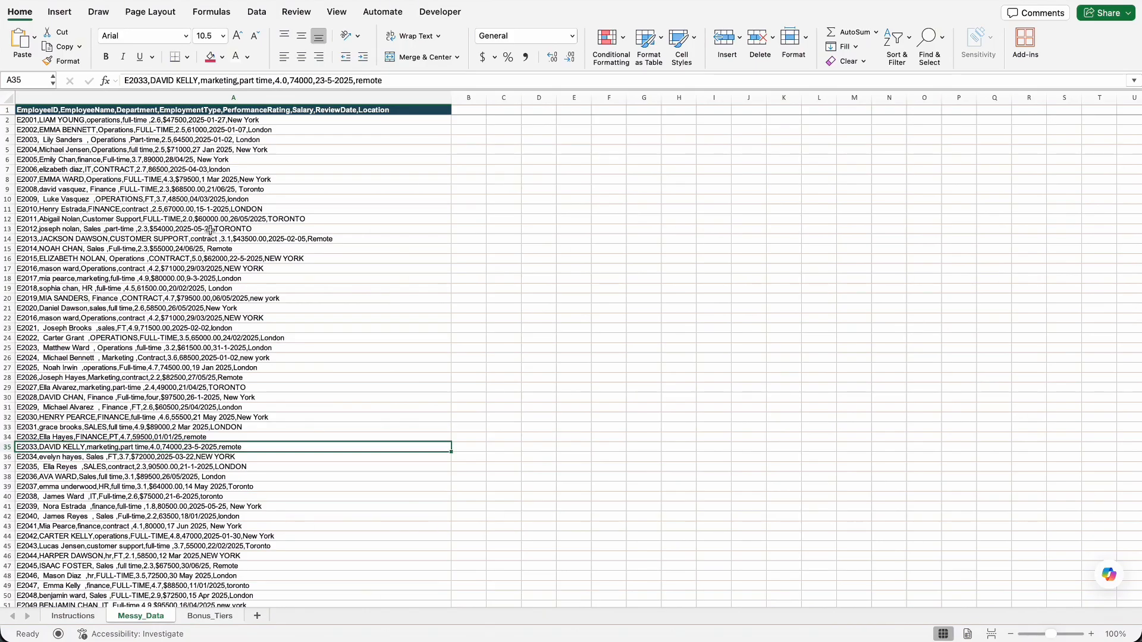
left_click(143, 98)
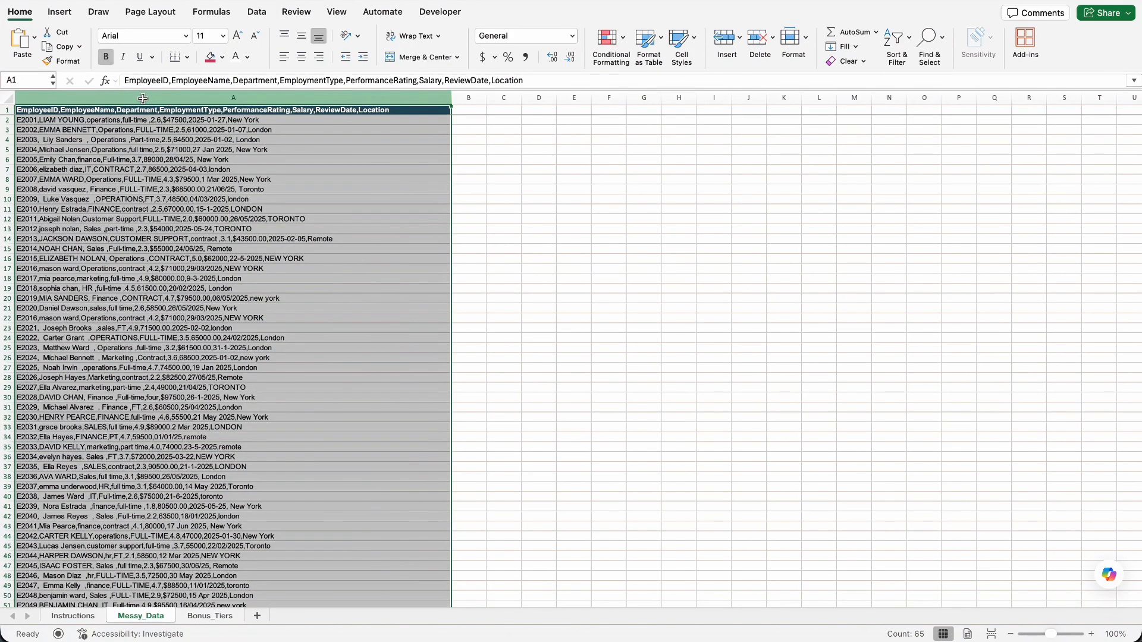
left_click(153, 182)
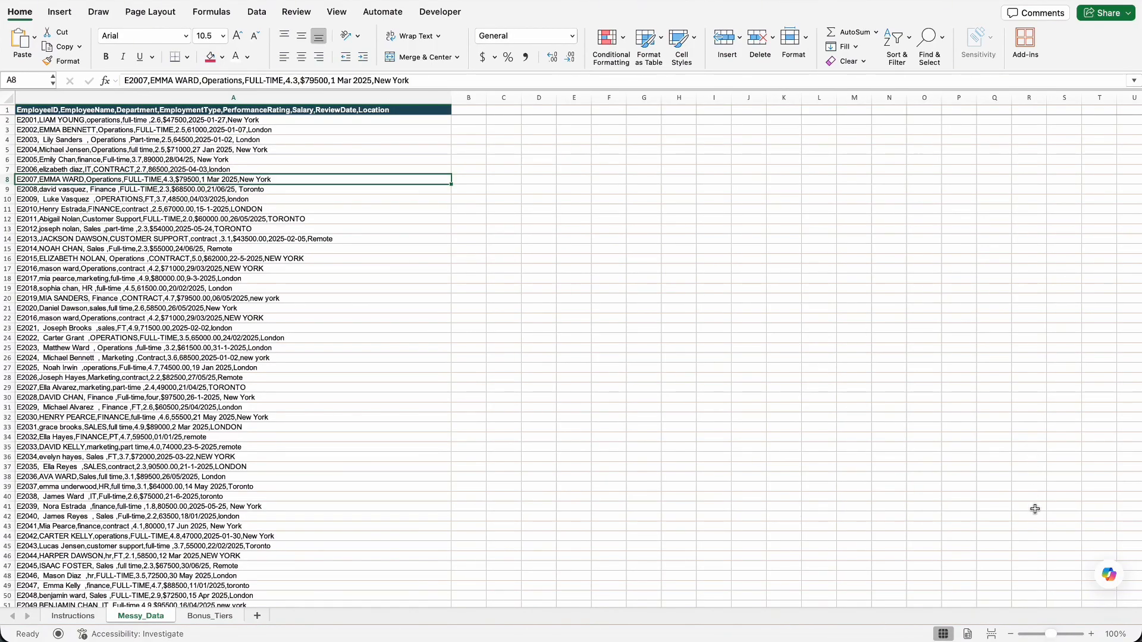
Open Copilot for the workbook and set its mode to Allow editing.
mouse_move(1107, 576)
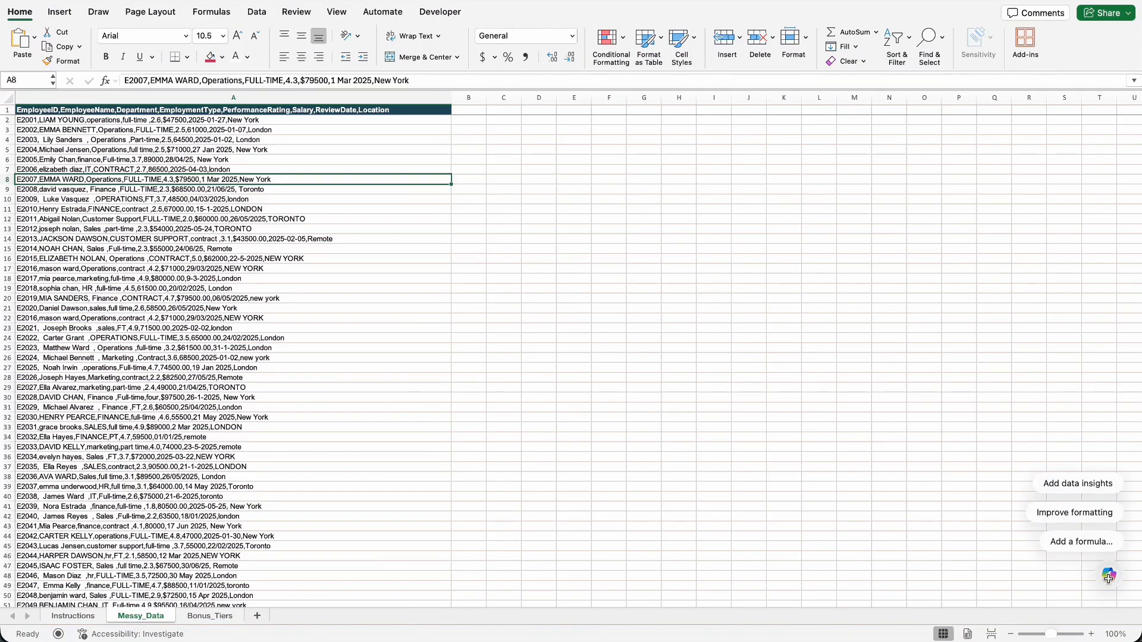
left_click(1108, 577)
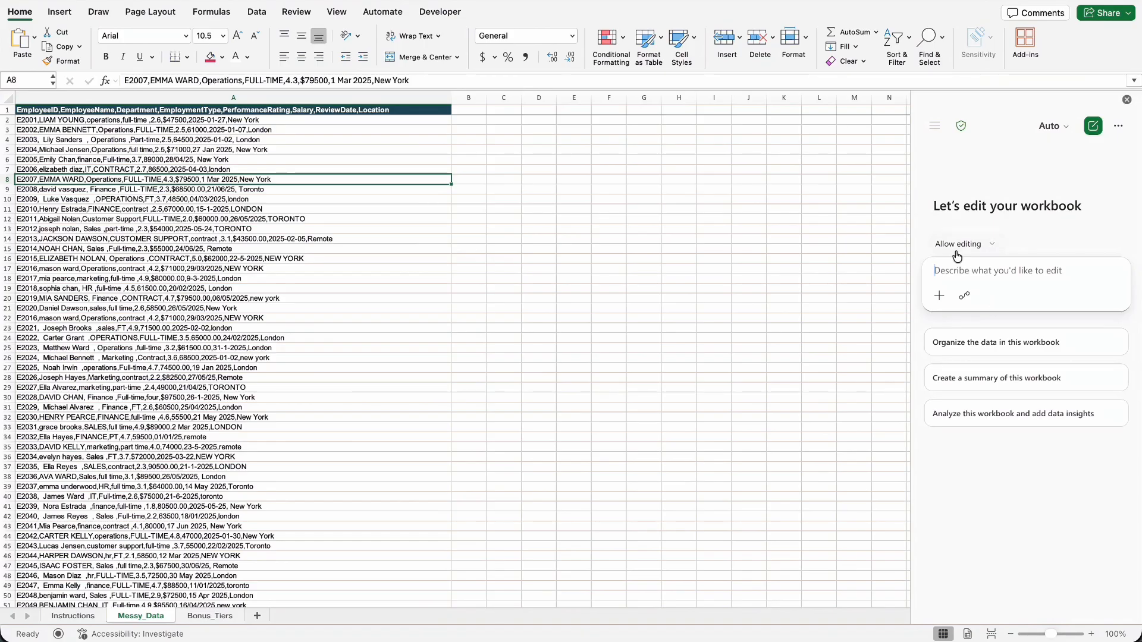
left_click(964, 245)
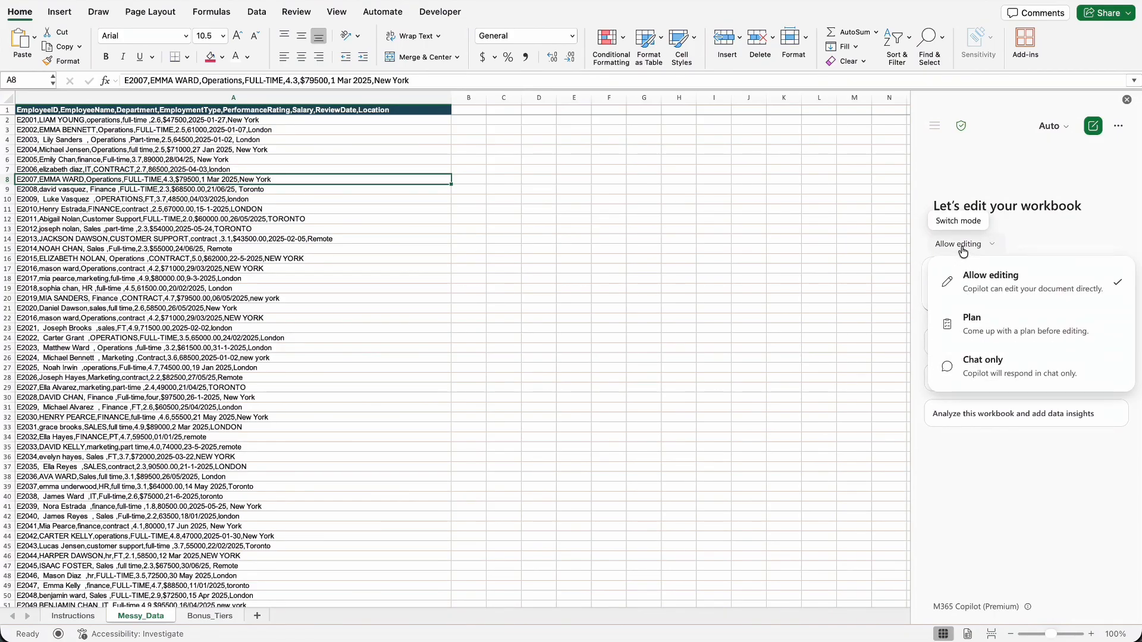
left_click(983, 280)
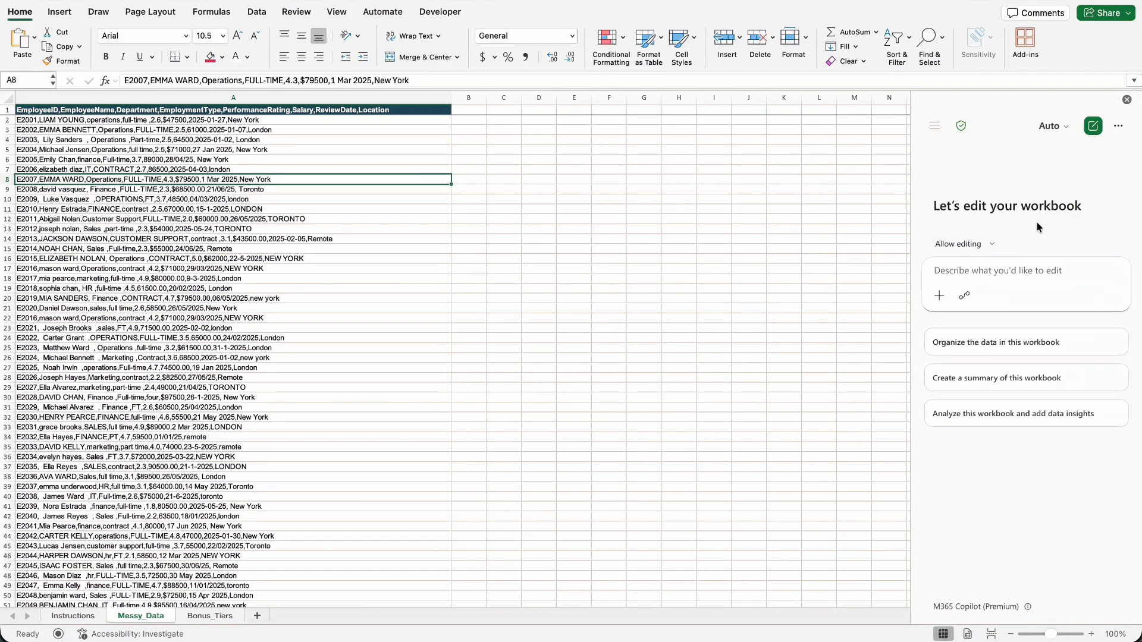
Ask Copilot to identify and tidy up any inconsistencies and errors on the sheet Messy_Data and output the clean data as an Excel table.
left_click(979, 267)
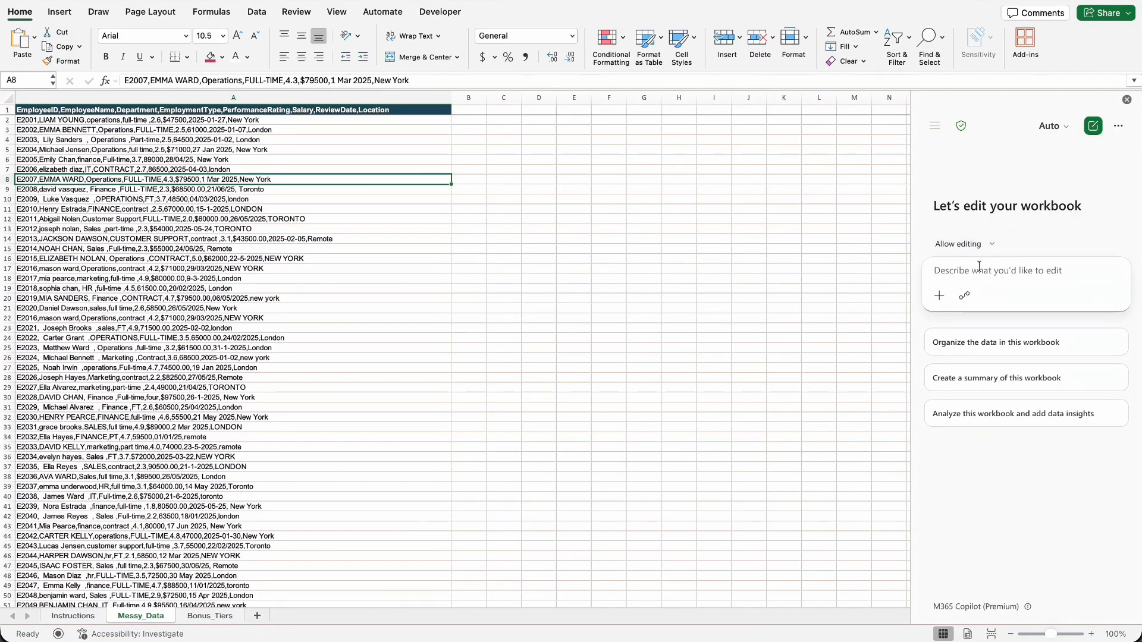
type("Look at the data on the sheet Messy_Data. Identify and tidy up any inconsistencies and errors. Output the clean data as an Excel table")
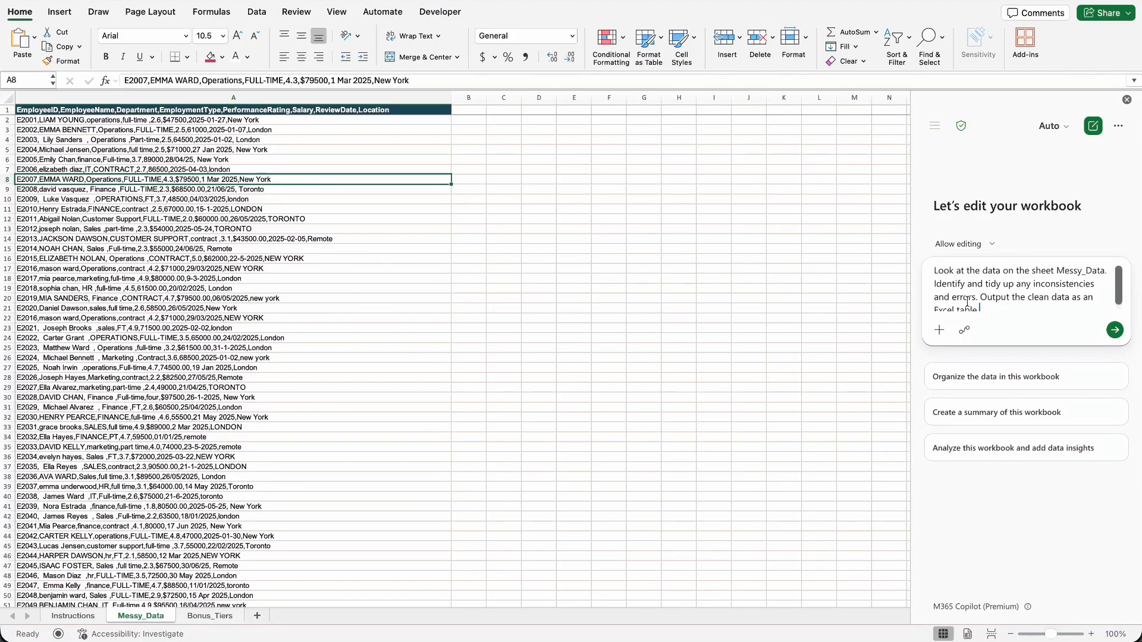
scroll(967, 302, "down", 1)
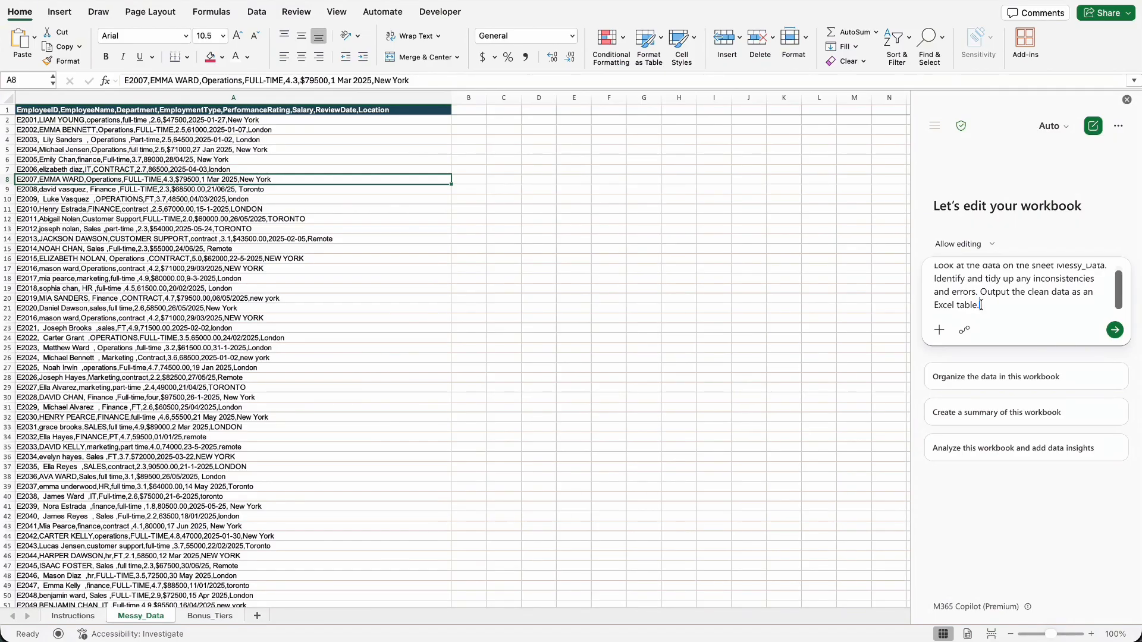
left_click(1117, 332)
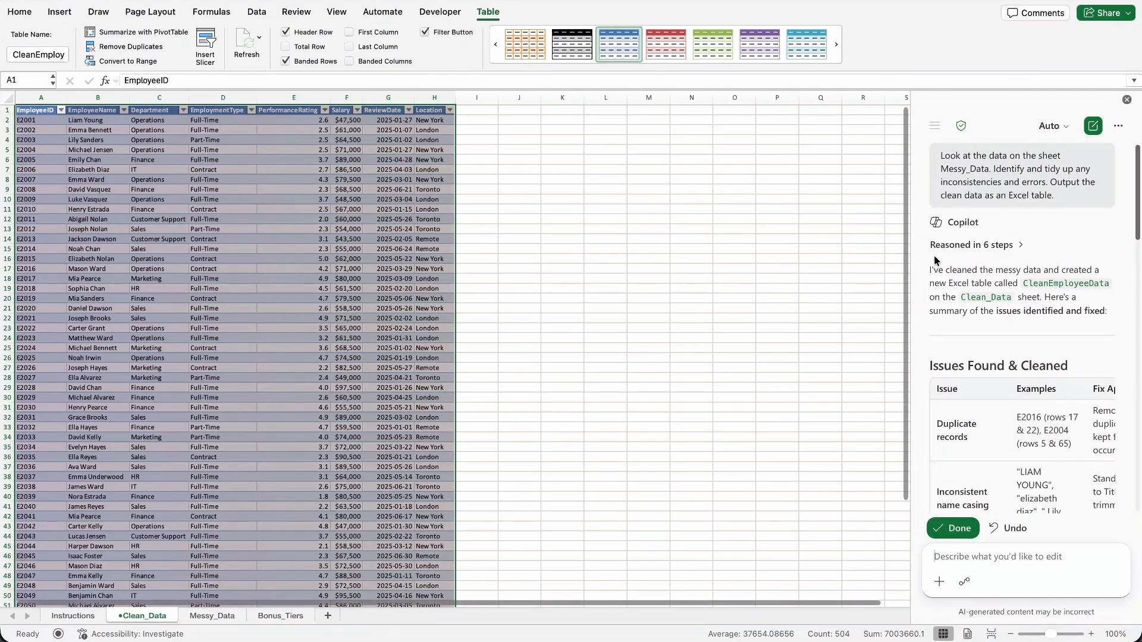
Review Copilot's reasoning steps, its list of issues found and cleaned, and the clean data summary with sample rows.
left_click(1022, 249)
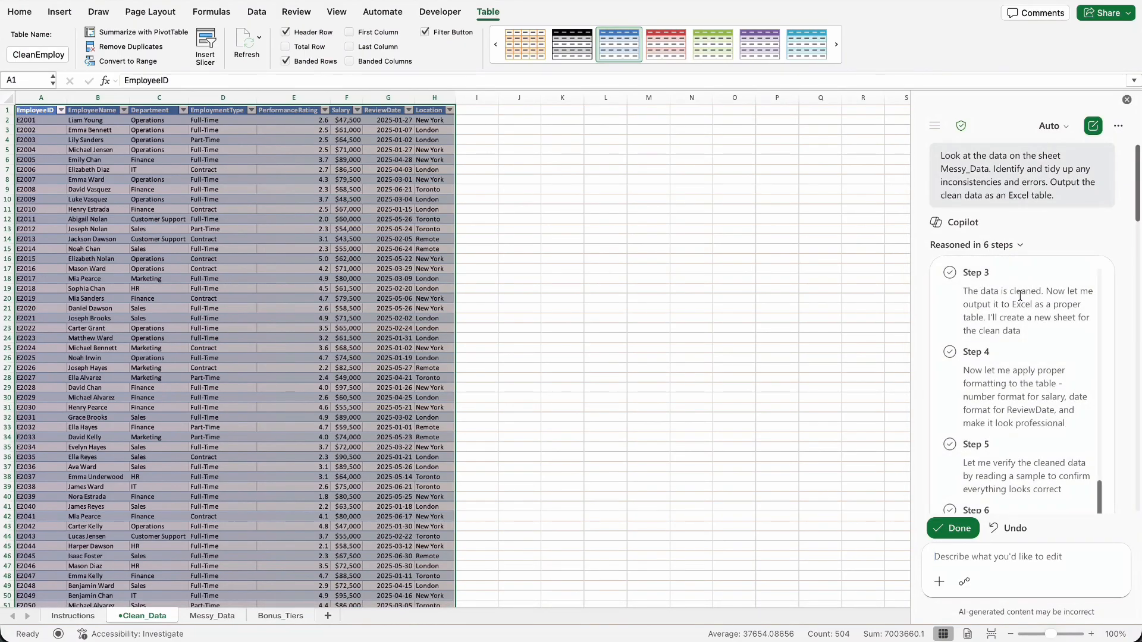
scroll(1031, 329, "down", 5)
scroll(1031, 328, "down", 6)
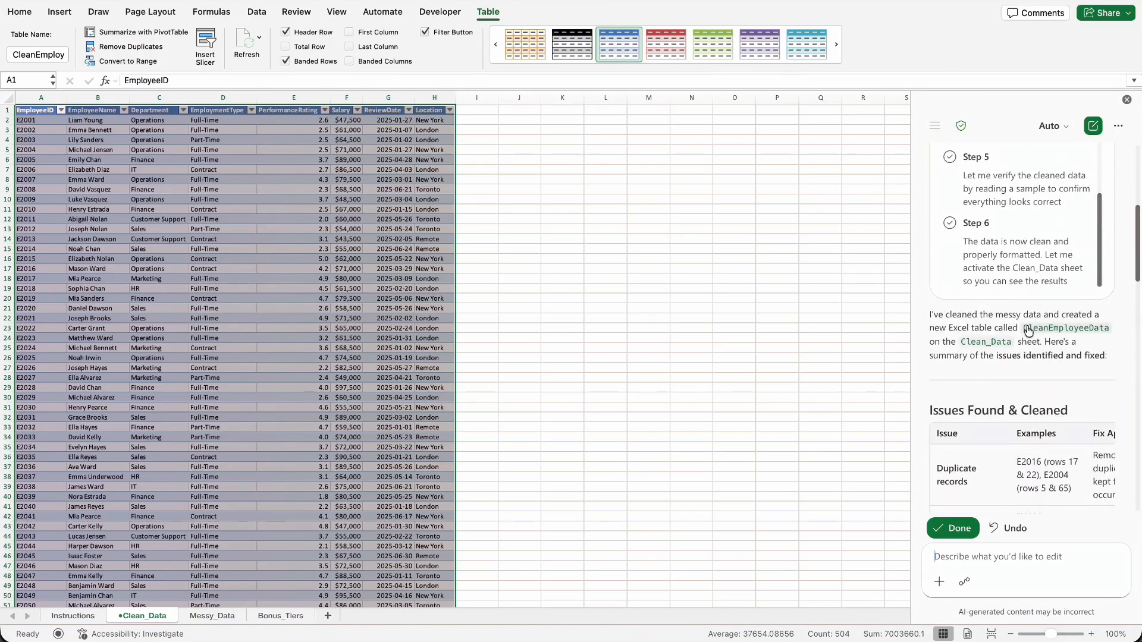
scroll(1022, 331, "down", 2)
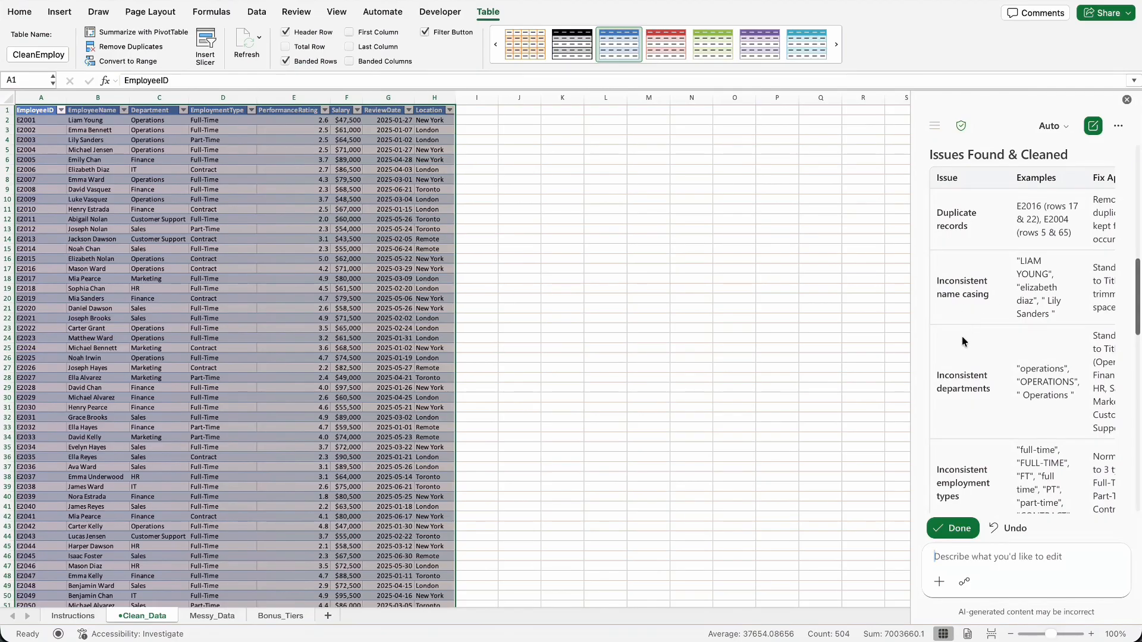
scroll(964, 345, "down", 3)
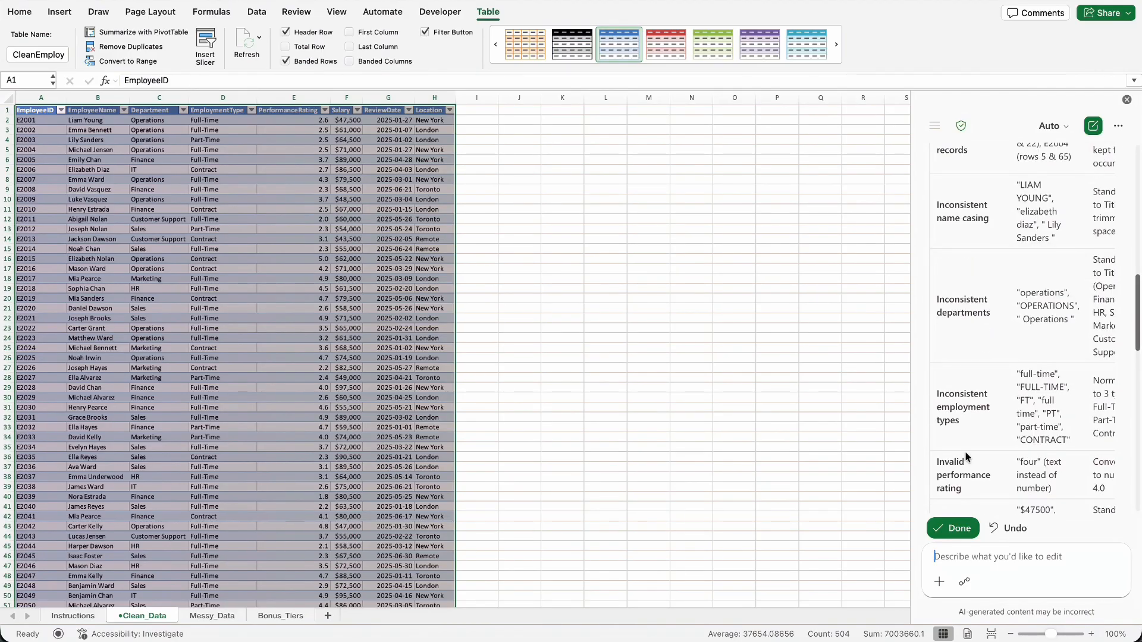
scroll(966, 457, "down", 2)
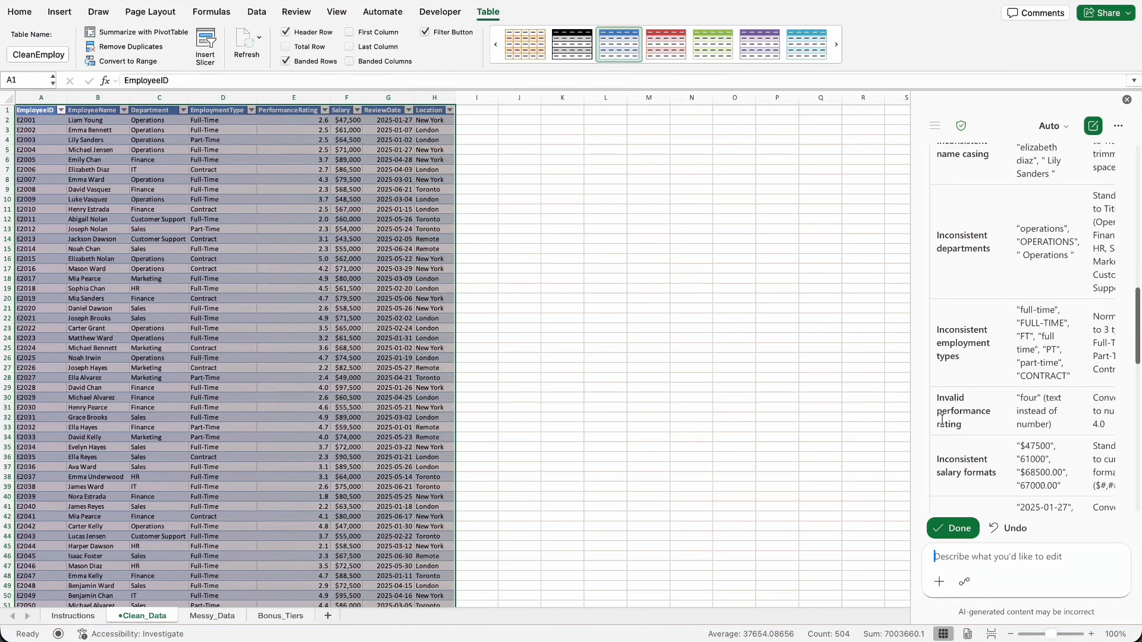
scroll(968, 436, "down", 8)
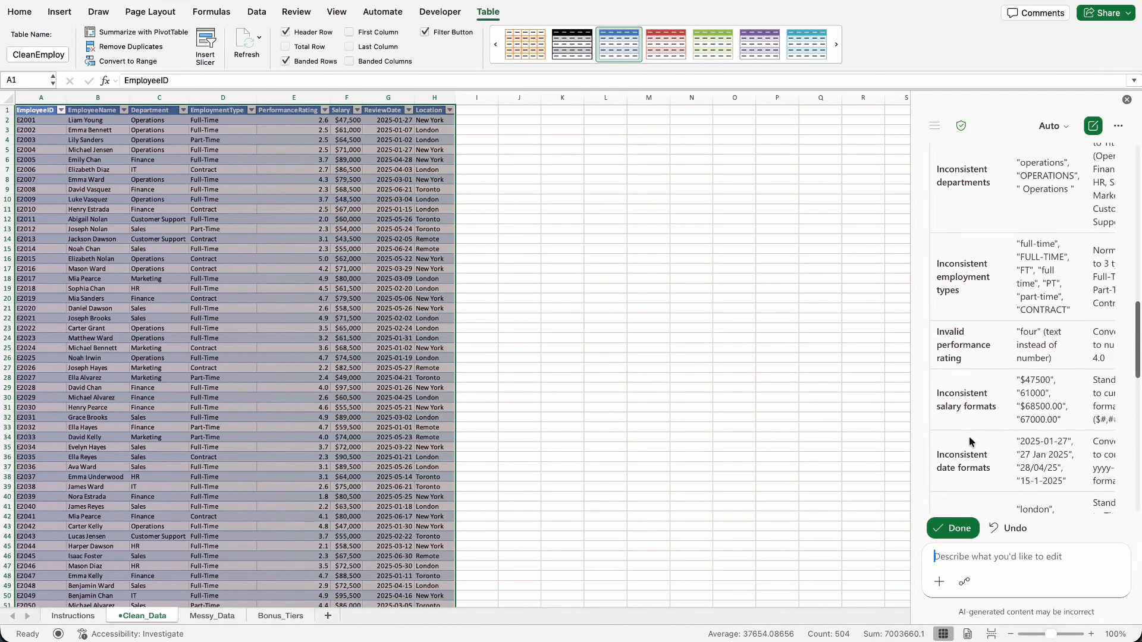
mouse_move(964, 459)
left_mouse_down()
mouse_move(1031, 452)
mouse_move(949, 454)
left_mouse_up()
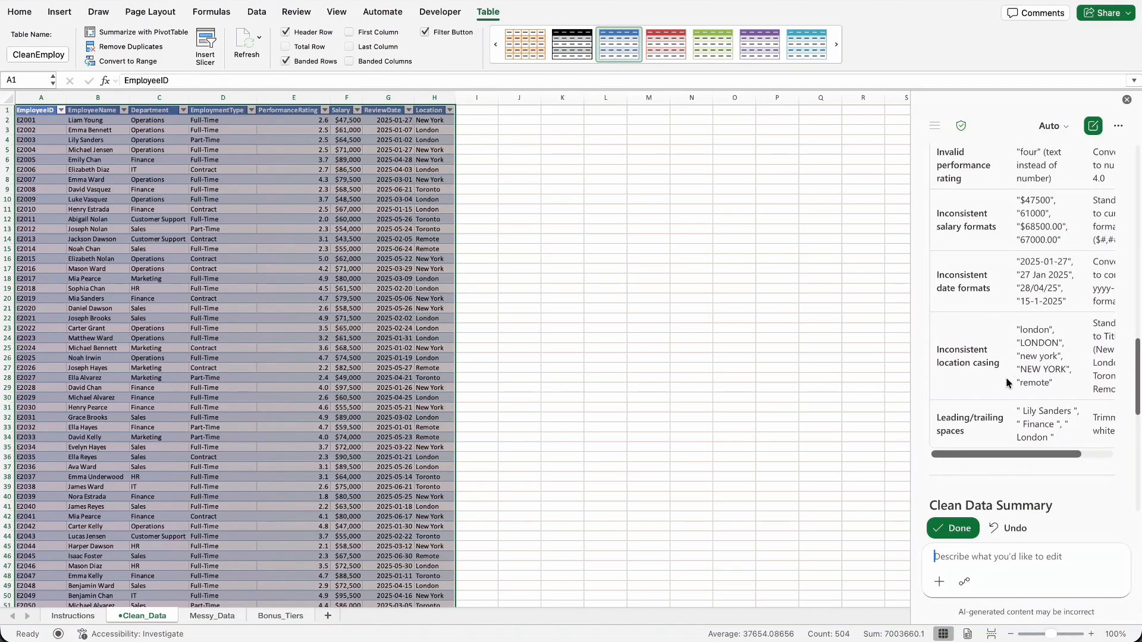
scroll(1006, 380, "down", 6)
scroll(1010, 398, "down", 1)
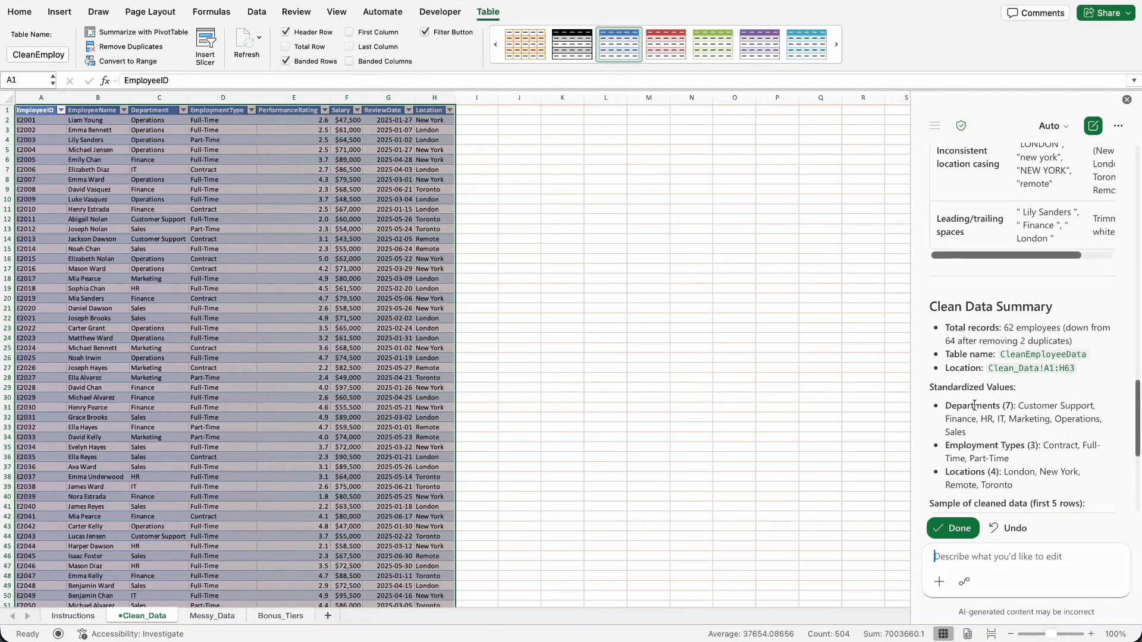
scroll(975, 405, "down", 3)
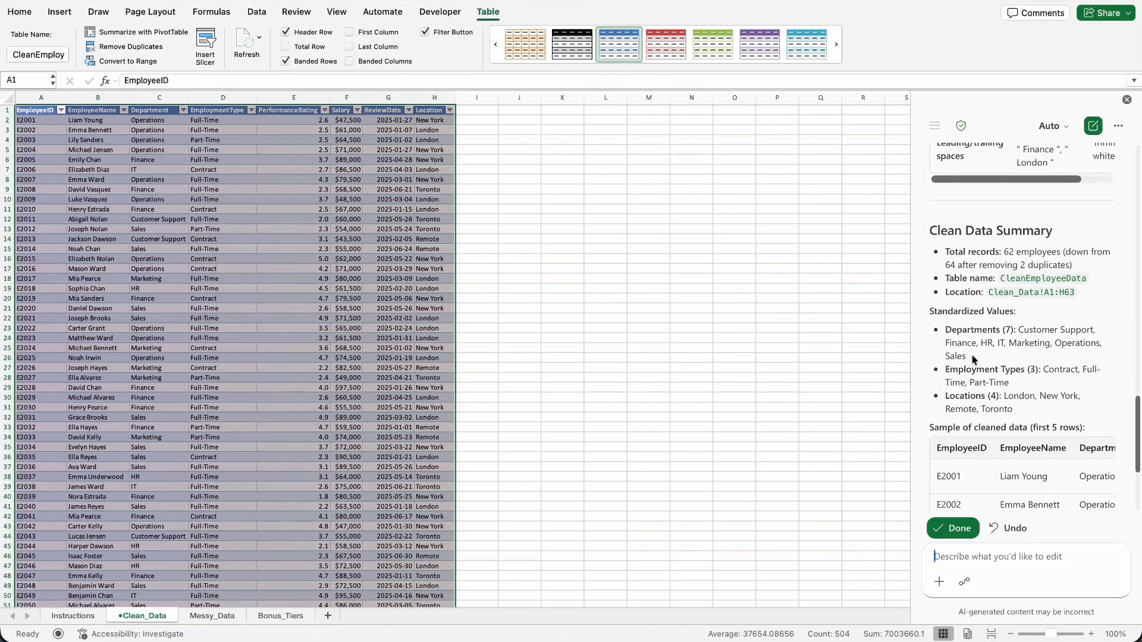
scroll(976, 360, "down", 1)
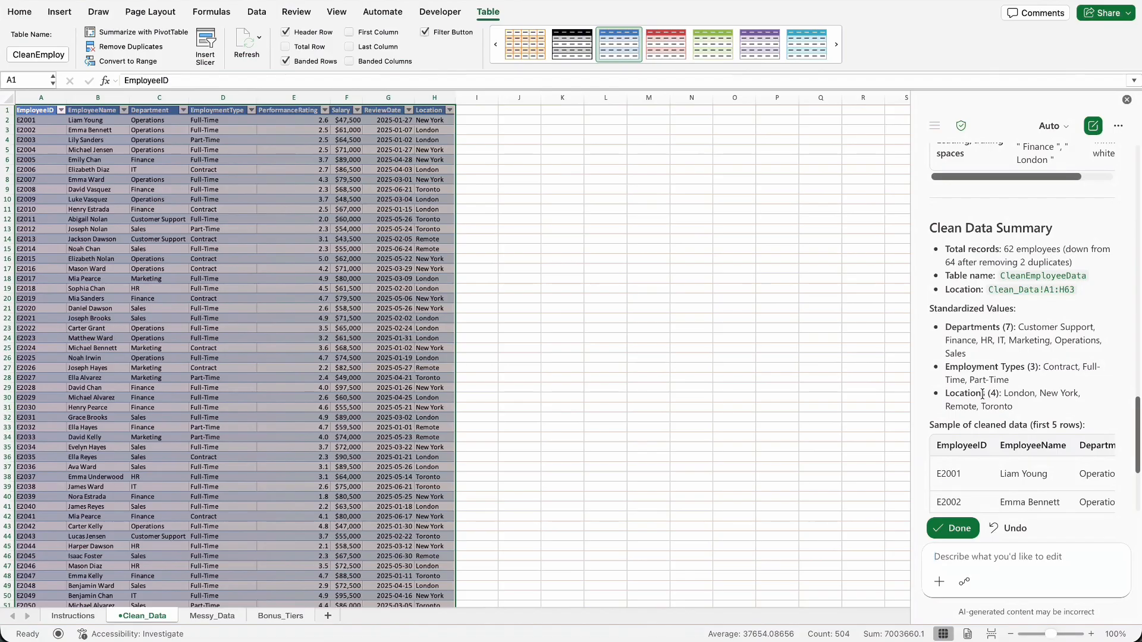
scroll(981, 394, "down", 1)
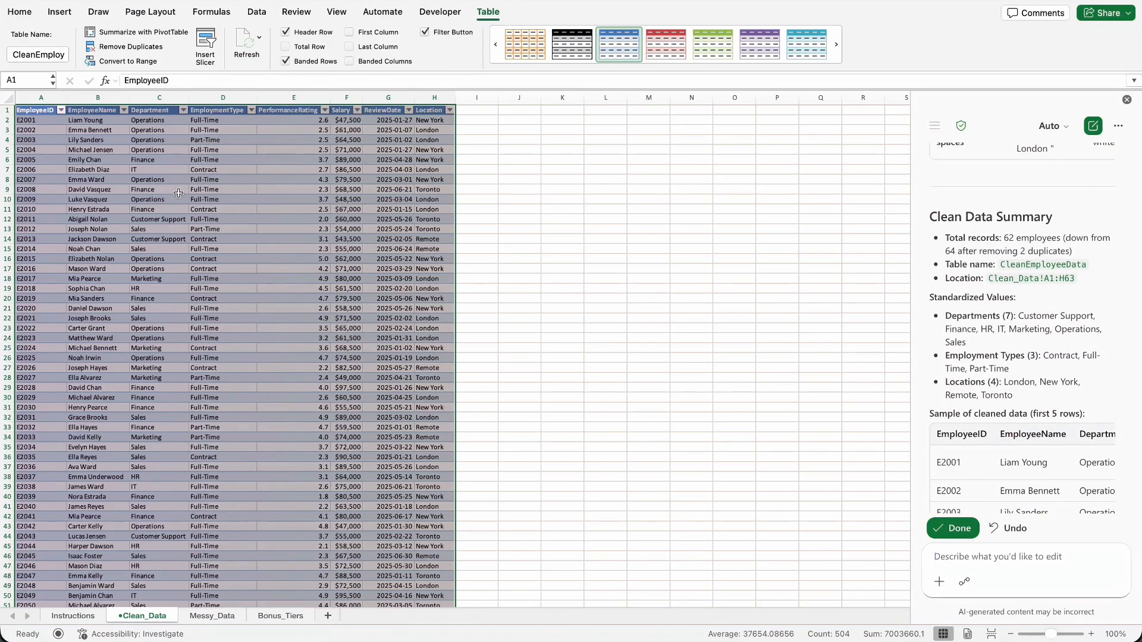
scroll(1028, 397, "down", 2)
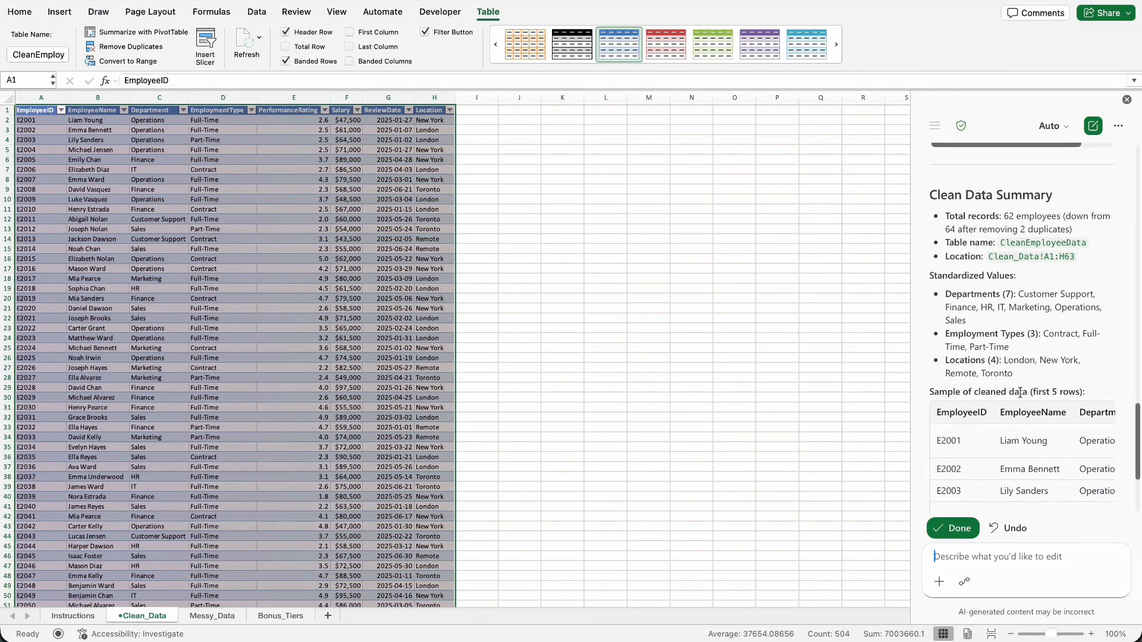
scroll(1024, 394, "down", 5)
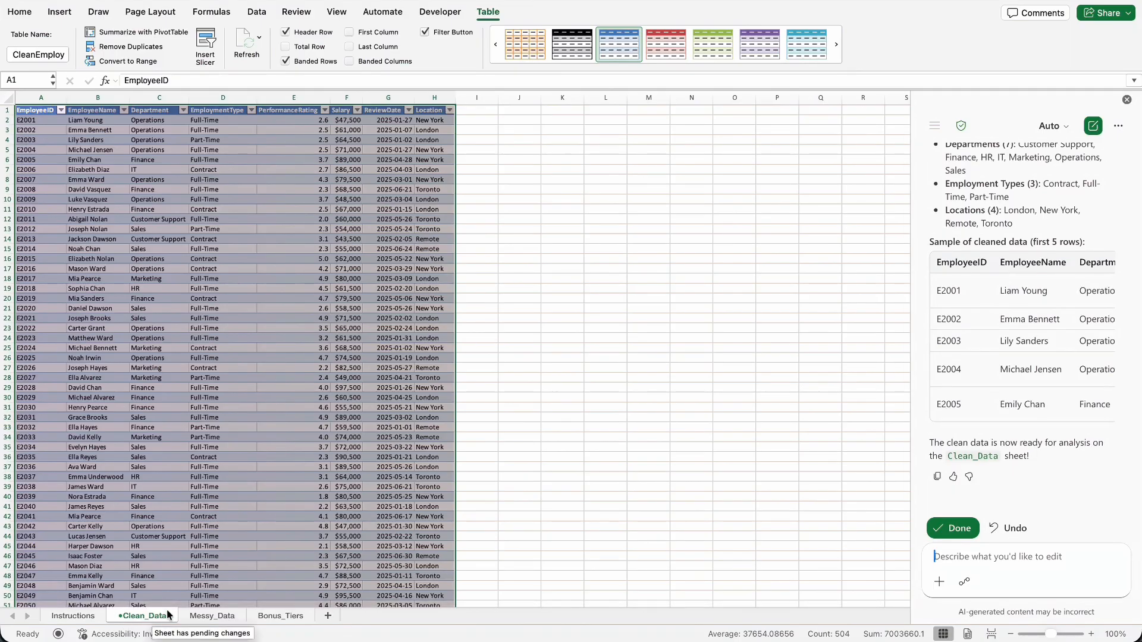
Move the Clean_Data sheet after Bonus_Tiers and accept Copilot's cleanup edits.
left_click_drag(155, 618, 344, 624)
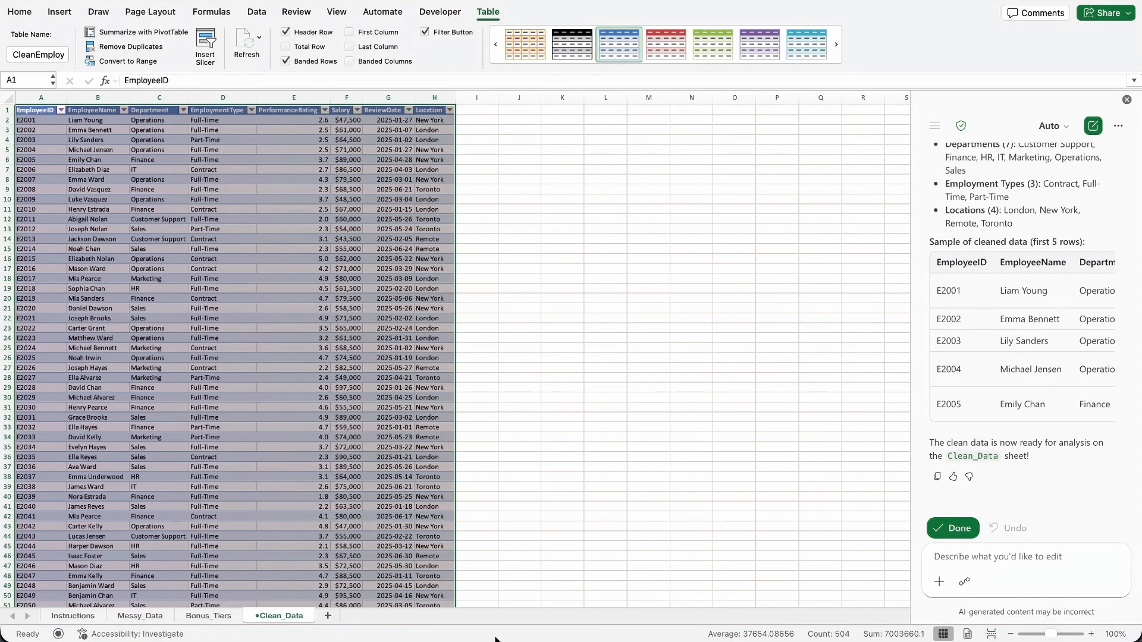
left_click(959, 529)
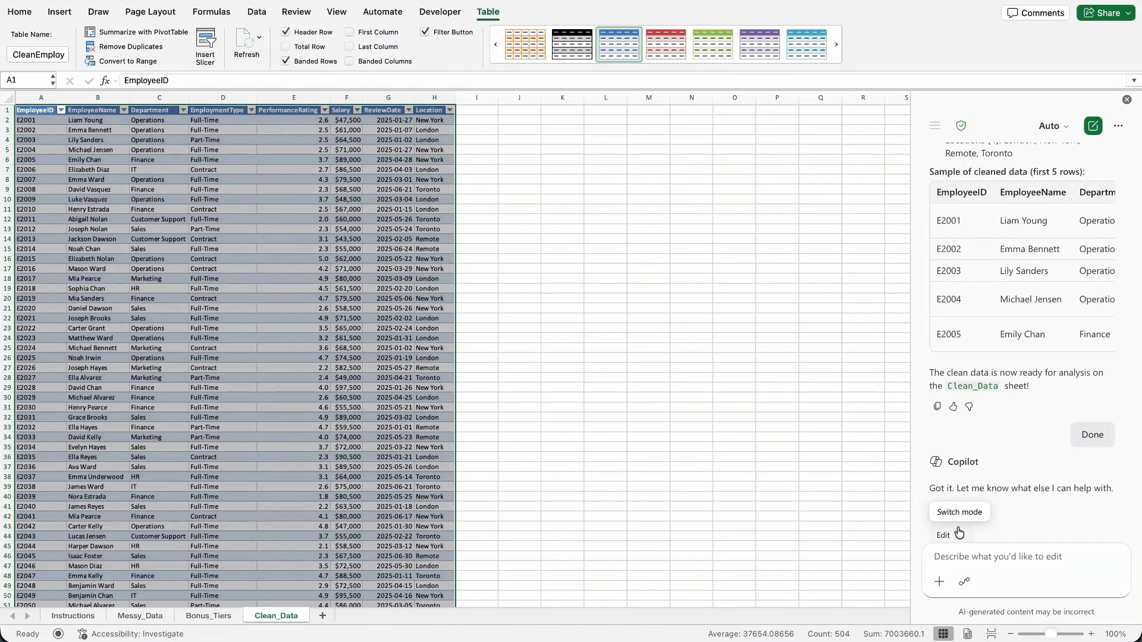
Tick off the Part I data cleanup task on the Instructions sheet.
left_click(72, 616)
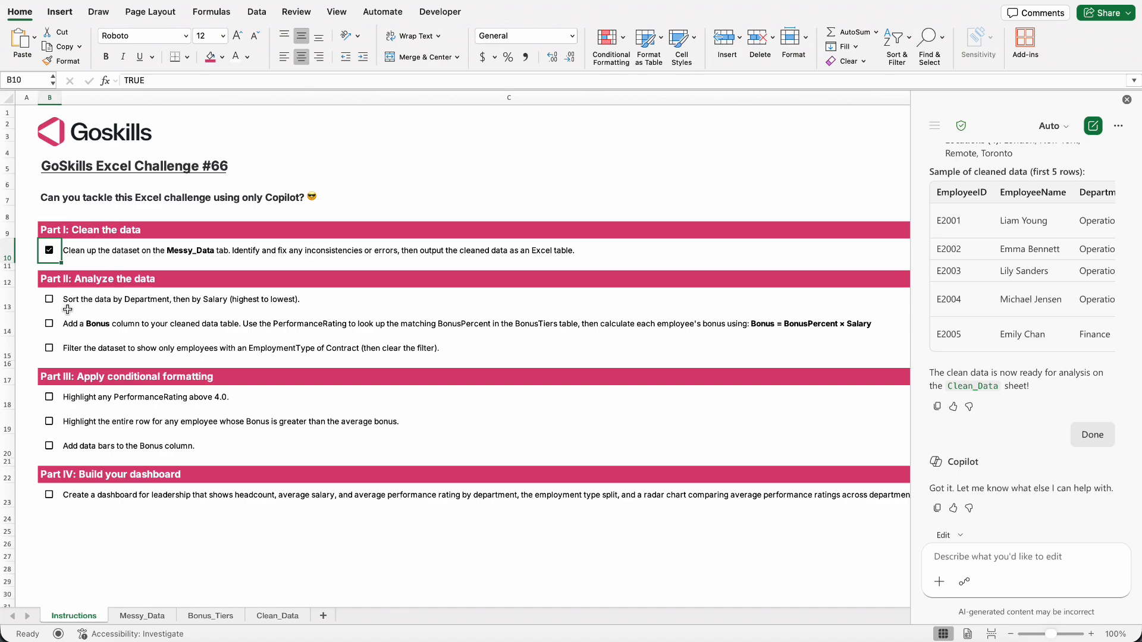
From the Clean_Data sheet, ask Copilot to "Sort the dataset by Department, and then by Salary from highest to lowest.".
left_click(273, 616)
left_click(964, 556)
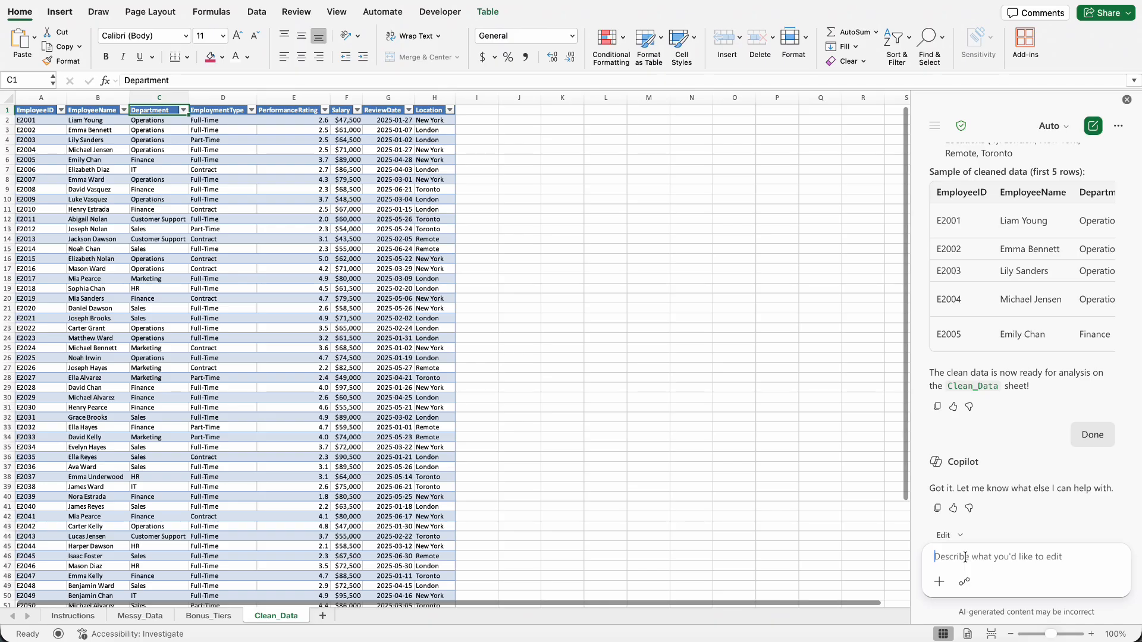
type("1. Sort the dataset by Department, and then by Salary from highest to lowest.")
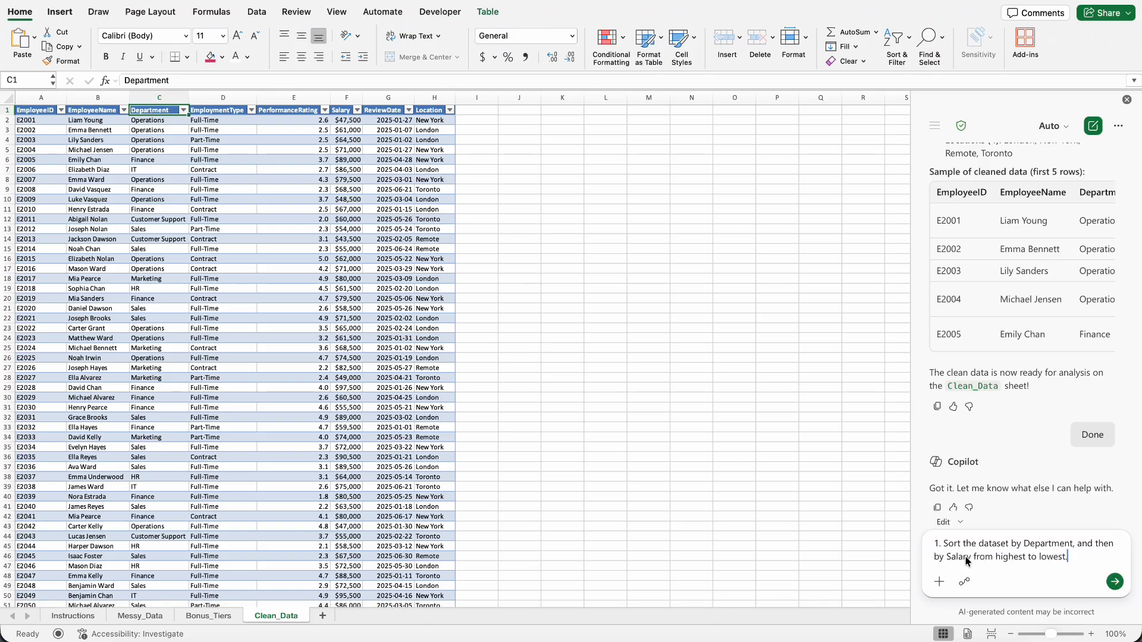
key("BackSpace")
key("BackSpace")
key("BackSpace")
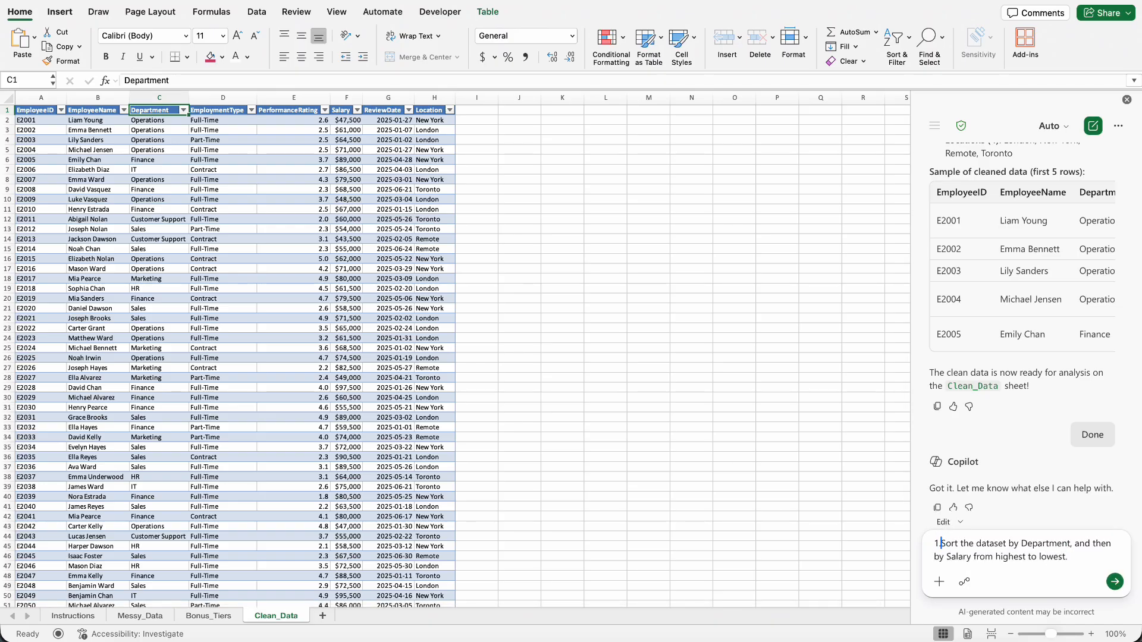
left_click(1122, 583)
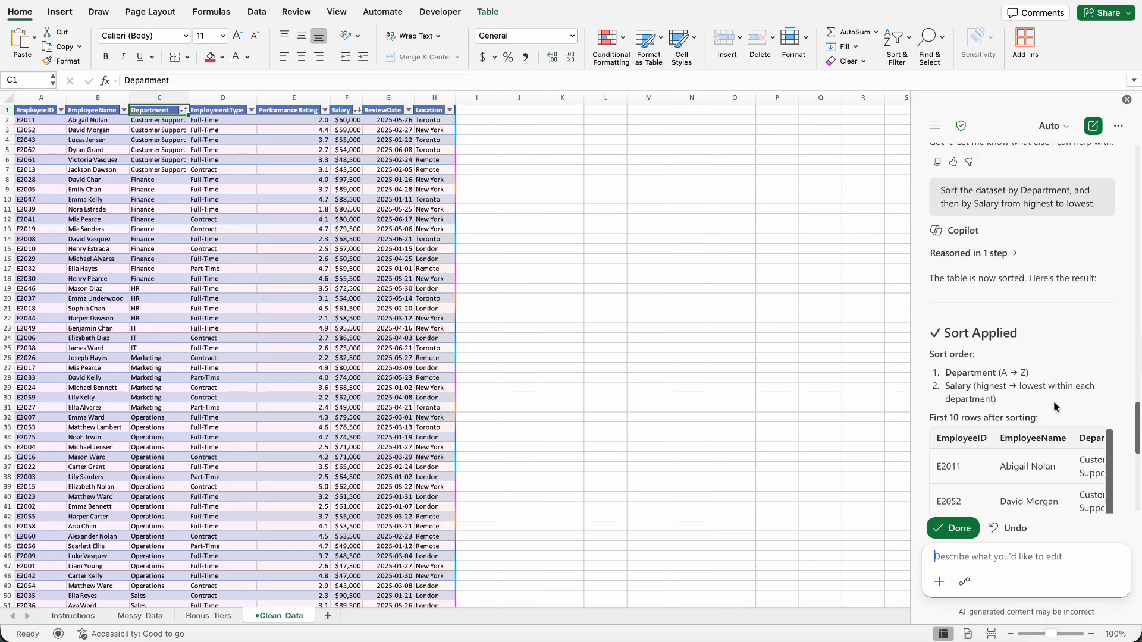
Tick off the sorting task on the Instructions sheet, accept Copilot's sort edits and close Copilot.
scroll(1054, 401, "down", 5)
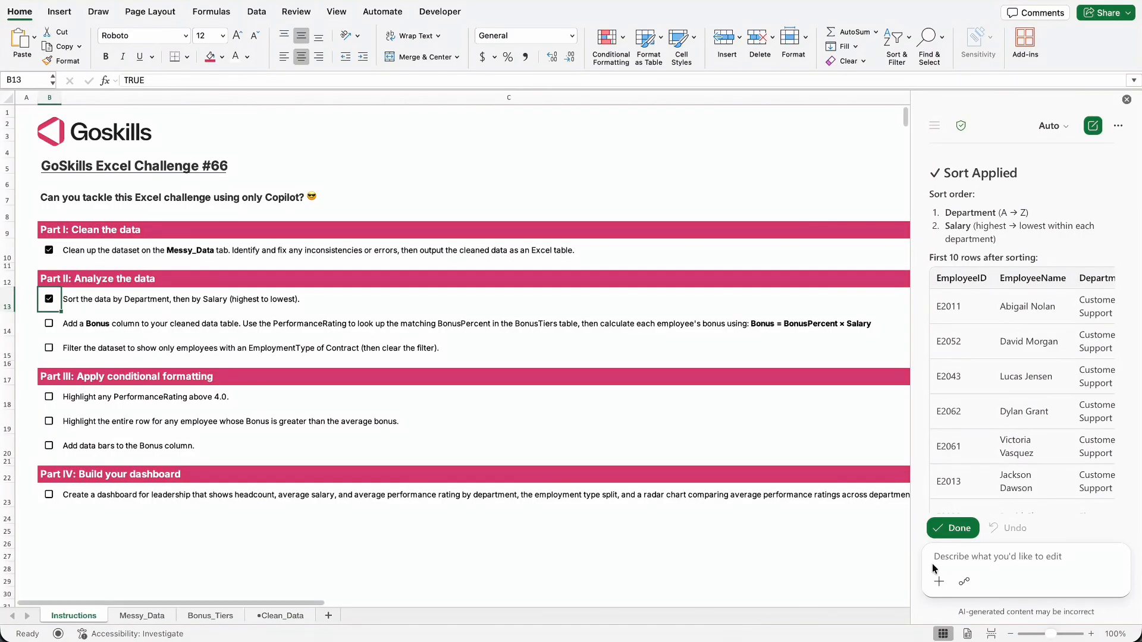
left_click(952, 527)
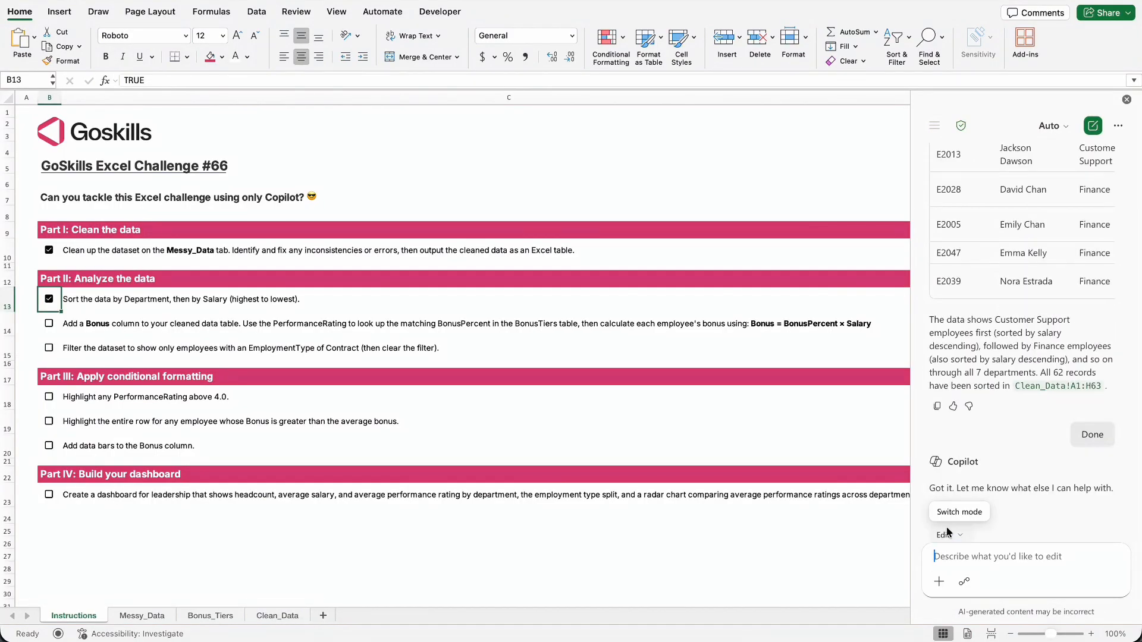
left_click(1126, 99)
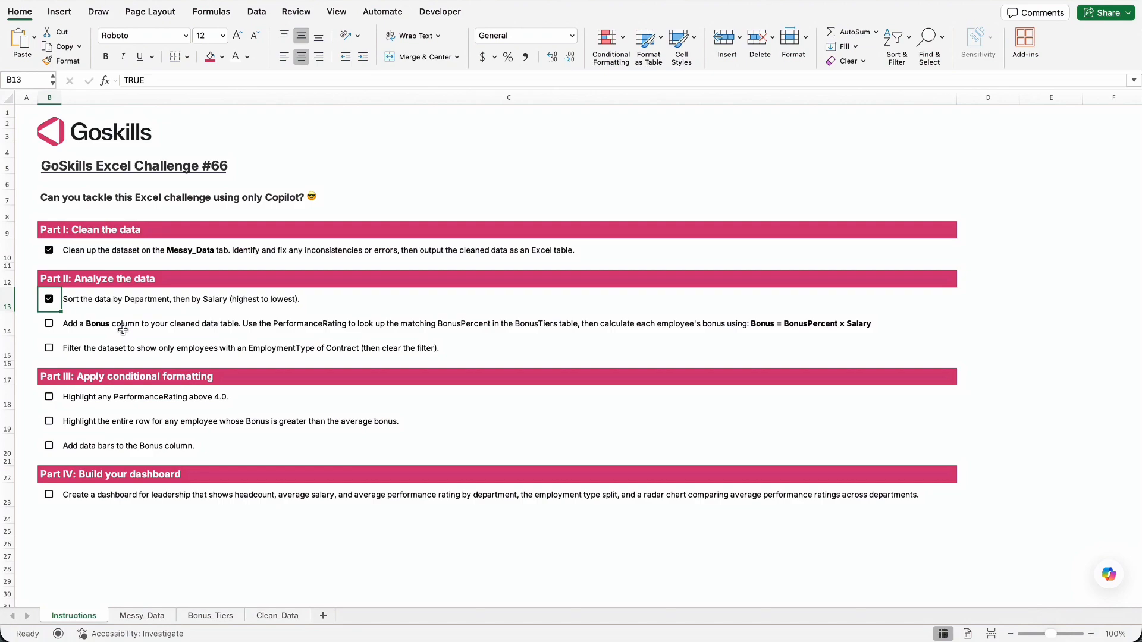
Review the cleaned employee table, the Bonus column task on the Instructions sheet and the rating thresholds on the Bonus_Tiers sheet.
left_click(271, 616)
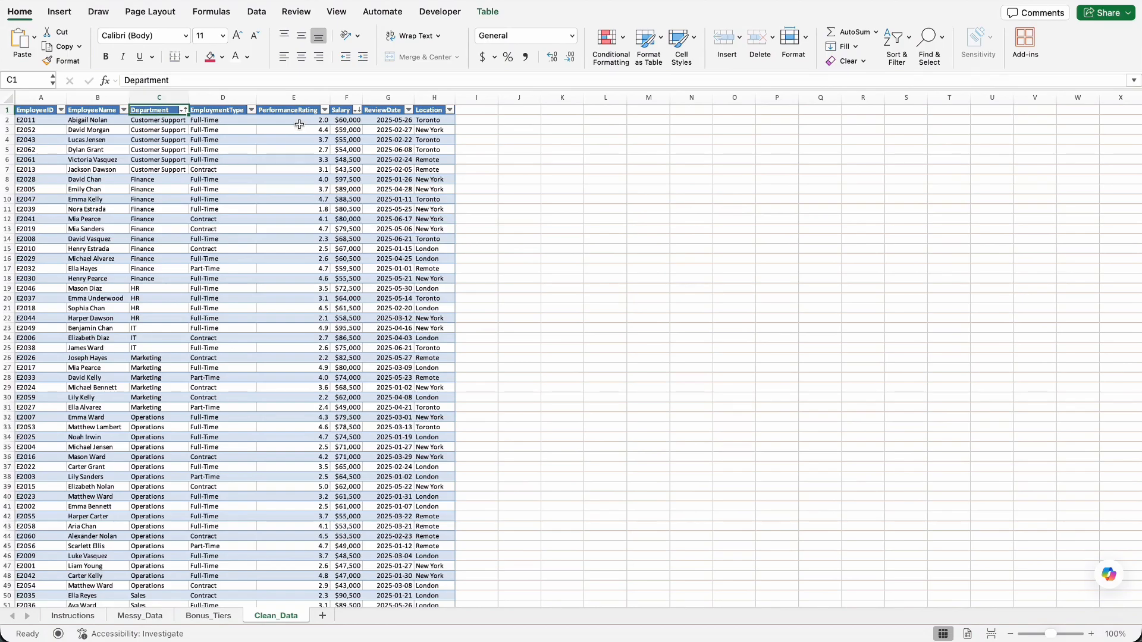
left_click(84, 617)
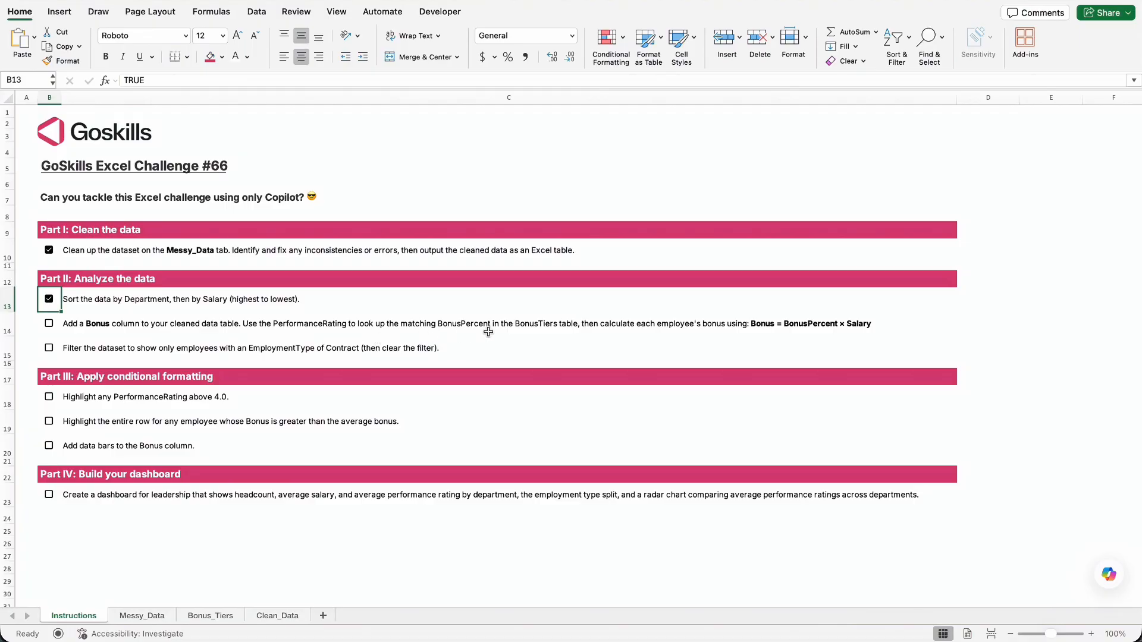
left_click(211, 617)
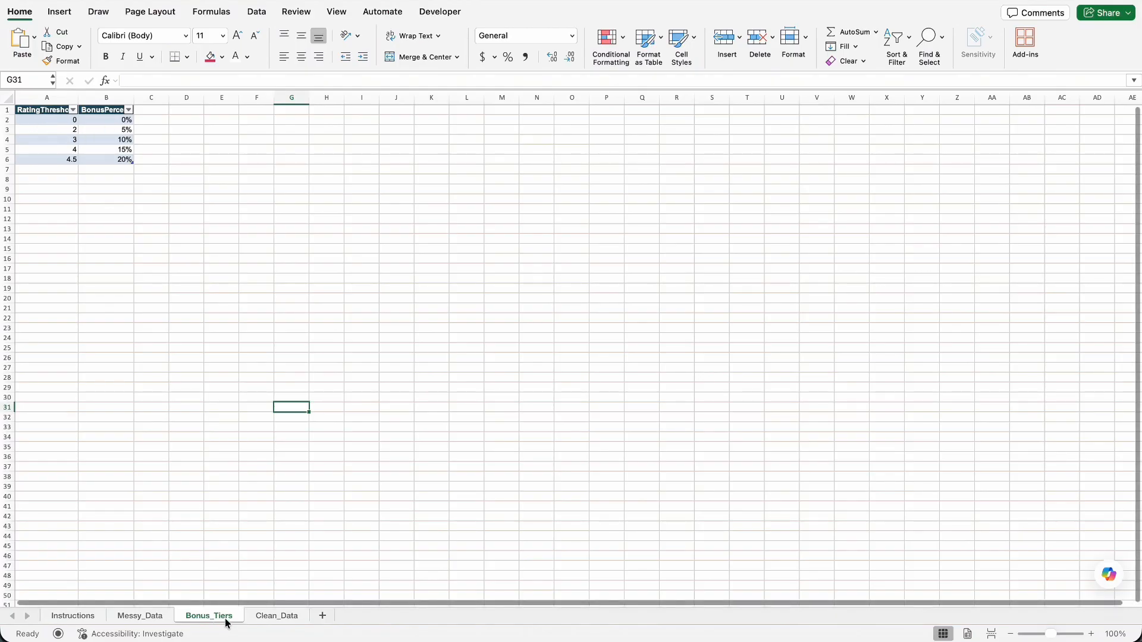
left_click(86, 617)
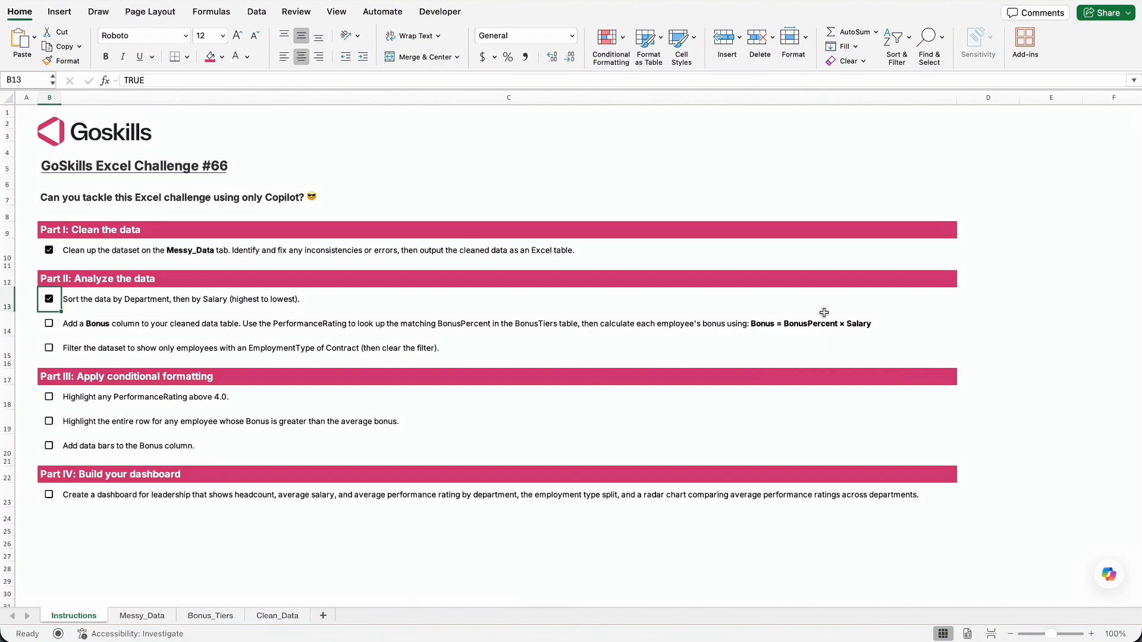
From Clean_Data, ask Copilot to add a Bonus column to CleanEmployeeData, looking up PerformanceRating in BonusTiers and multiplying the matching BonusPercent by Salary.
left_click(264, 617)
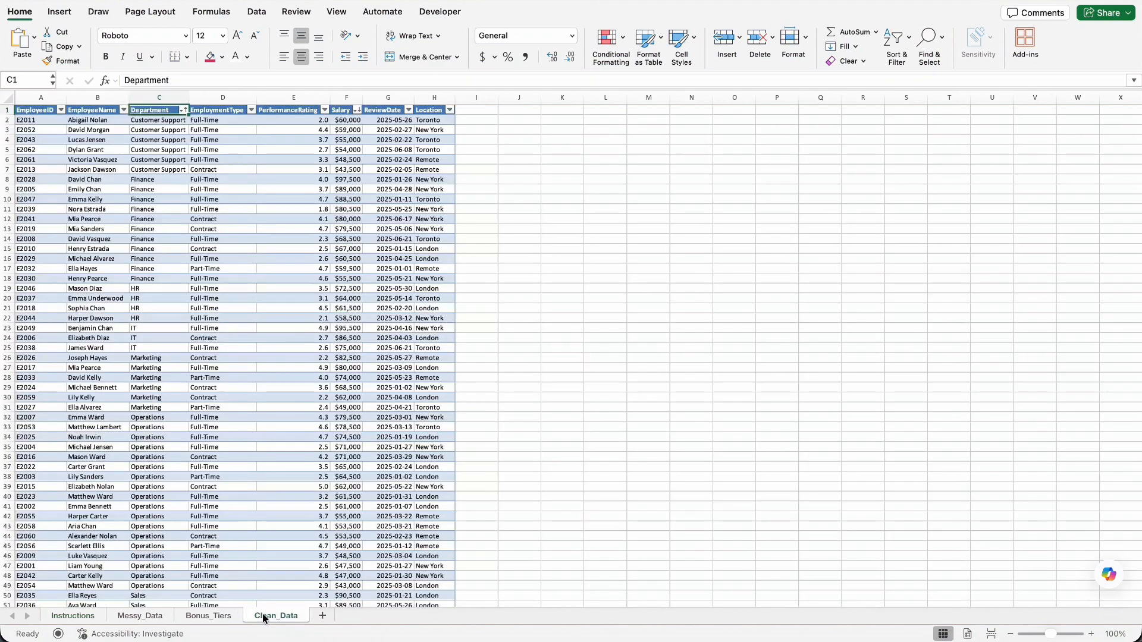
left_click(1109, 576)
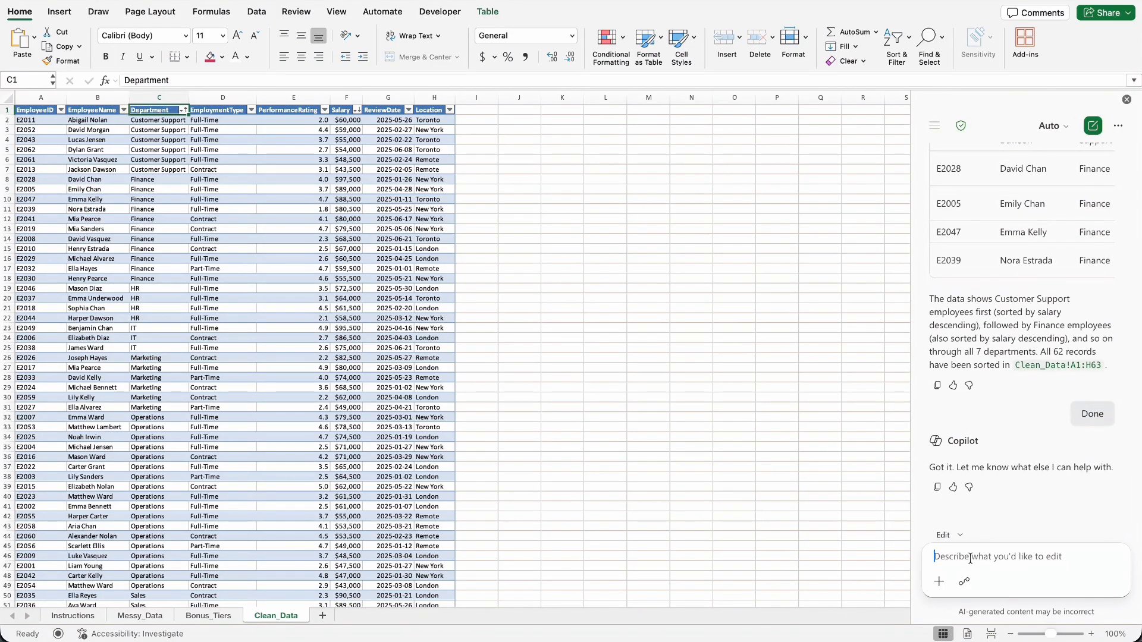
type("Add a Bonus column to the CleanEmployeeData table. It should look up each employee’s PerformanceRating in the BonusTiers table to find their matching BonusRate, then multiply that percentage by the employee’s Salary to calculate the Bonus amount.")
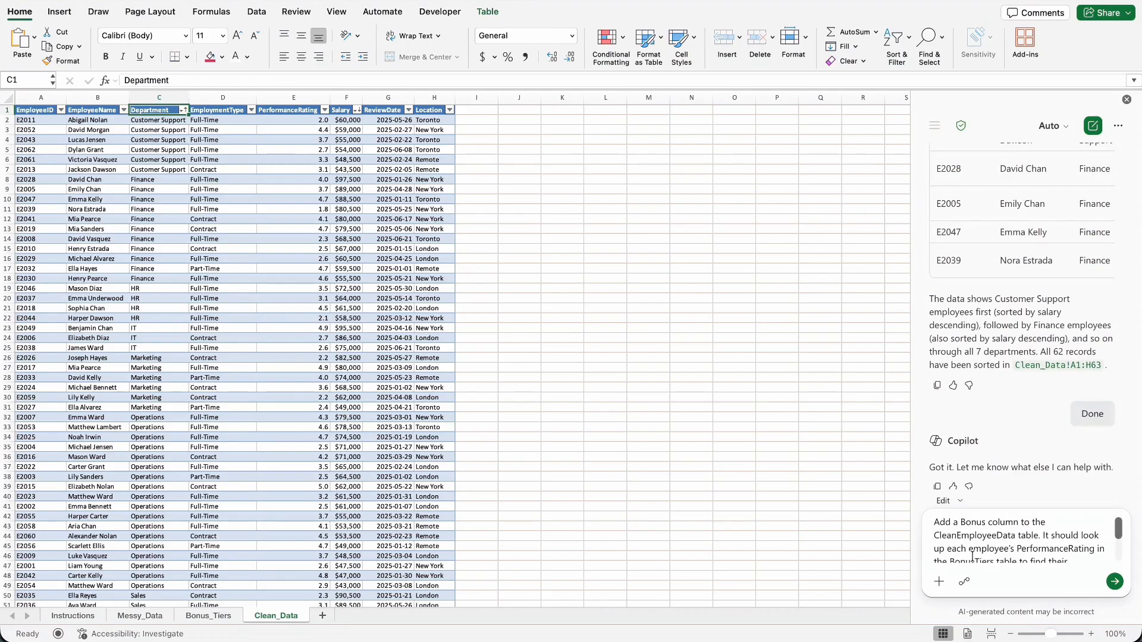
scroll(973, 556, "up", 3)
left_click_drag(1013, 537, 927, 537)
left_click(1046, 540)
scroll(1038, 548, "down", 2)
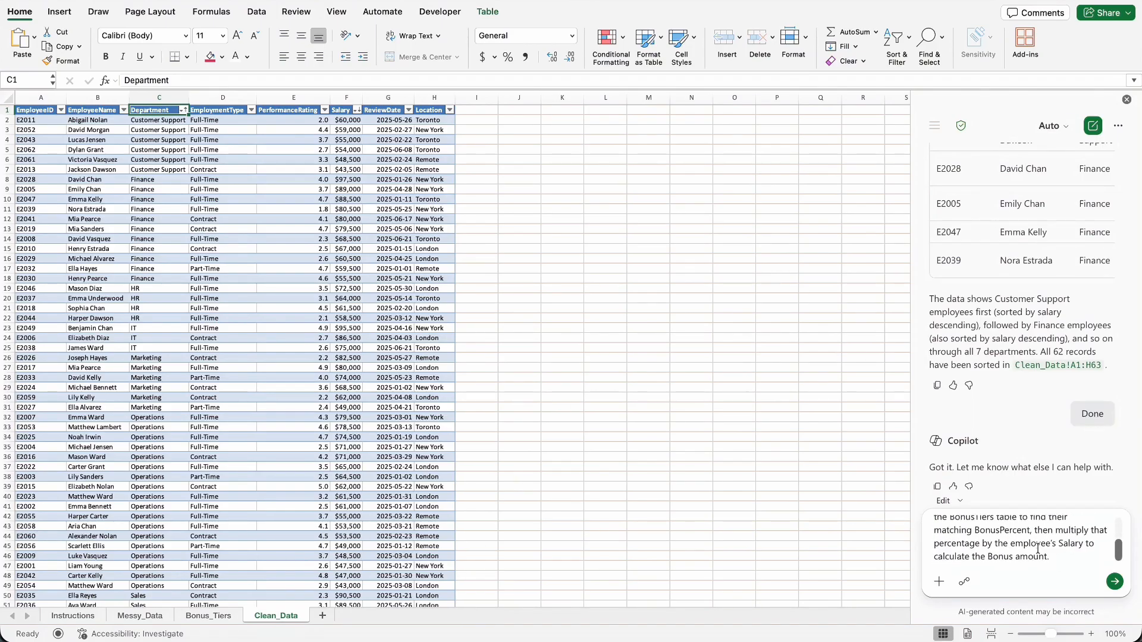
scroll(1038, 548, "up", 3)
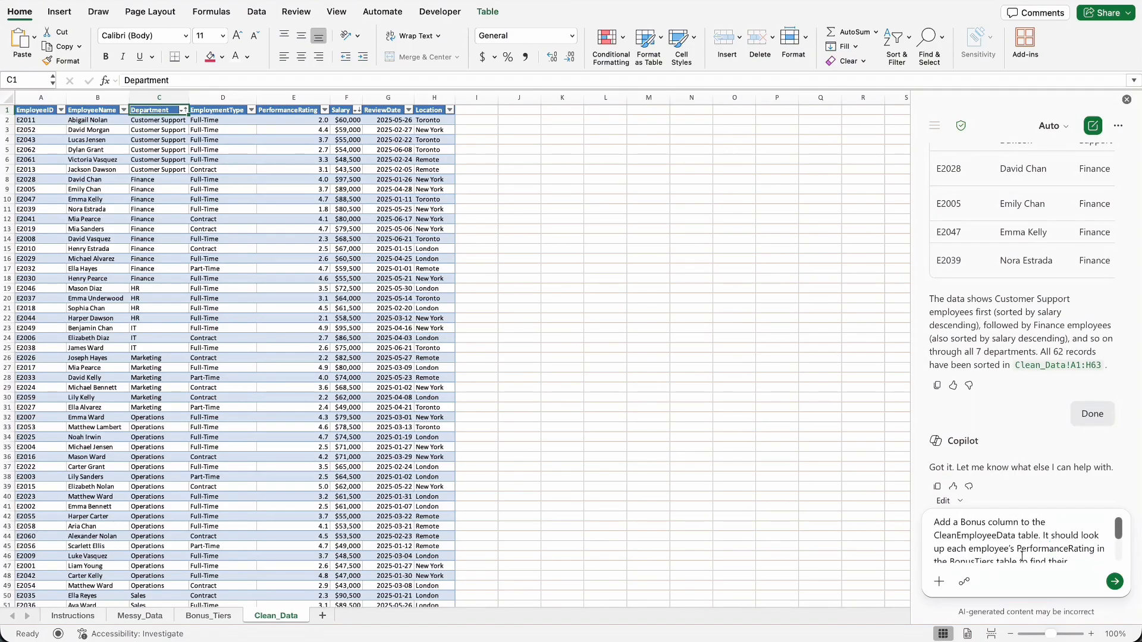
scroll(1017, 553, "down", 1)
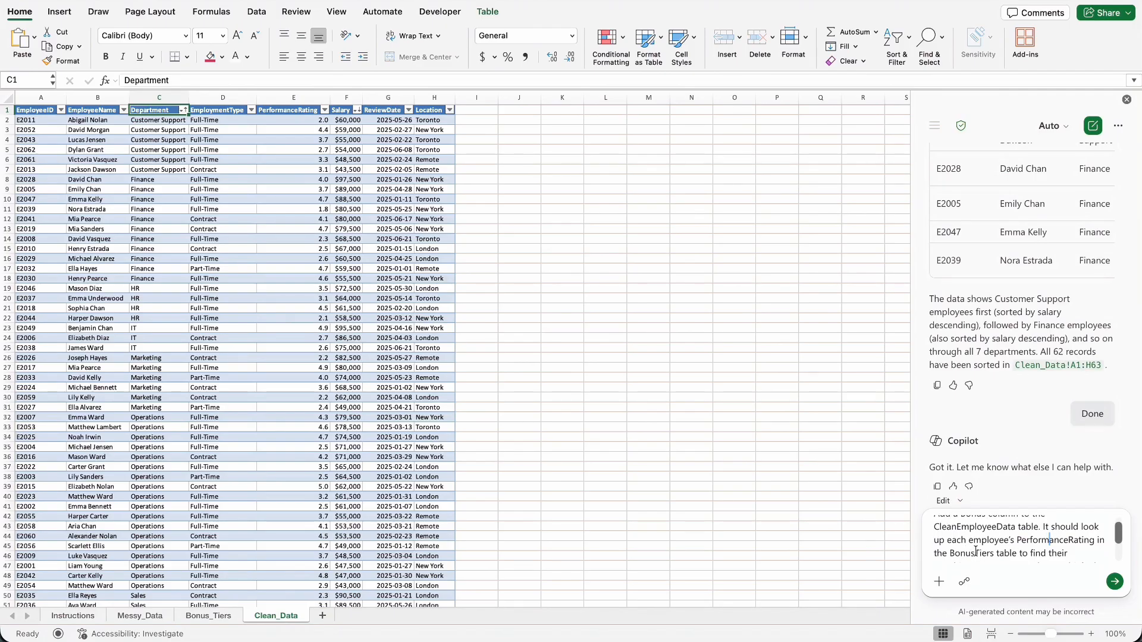
scroll(1018, 550, "down", 2)
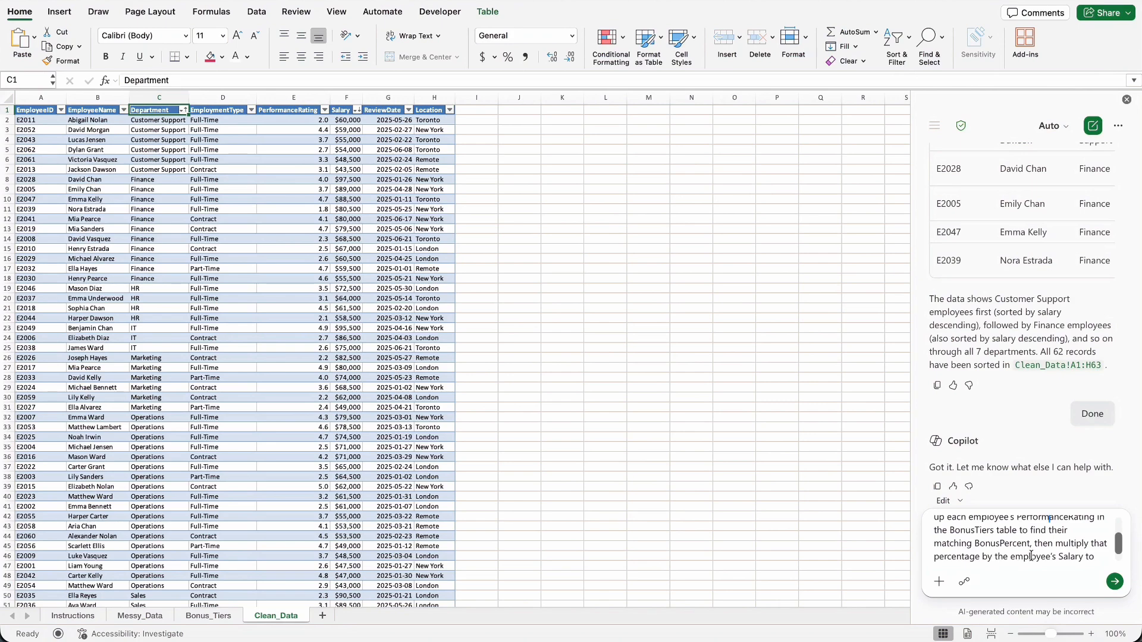
scroll(1031, 557, "down", 1)
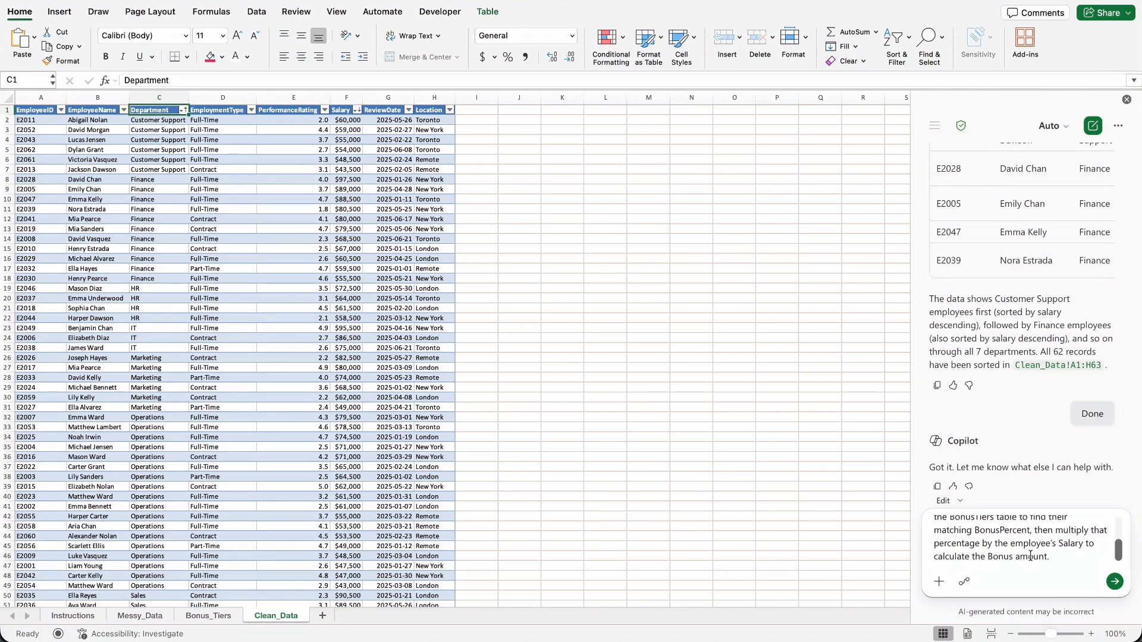
left_click(1115, 582)
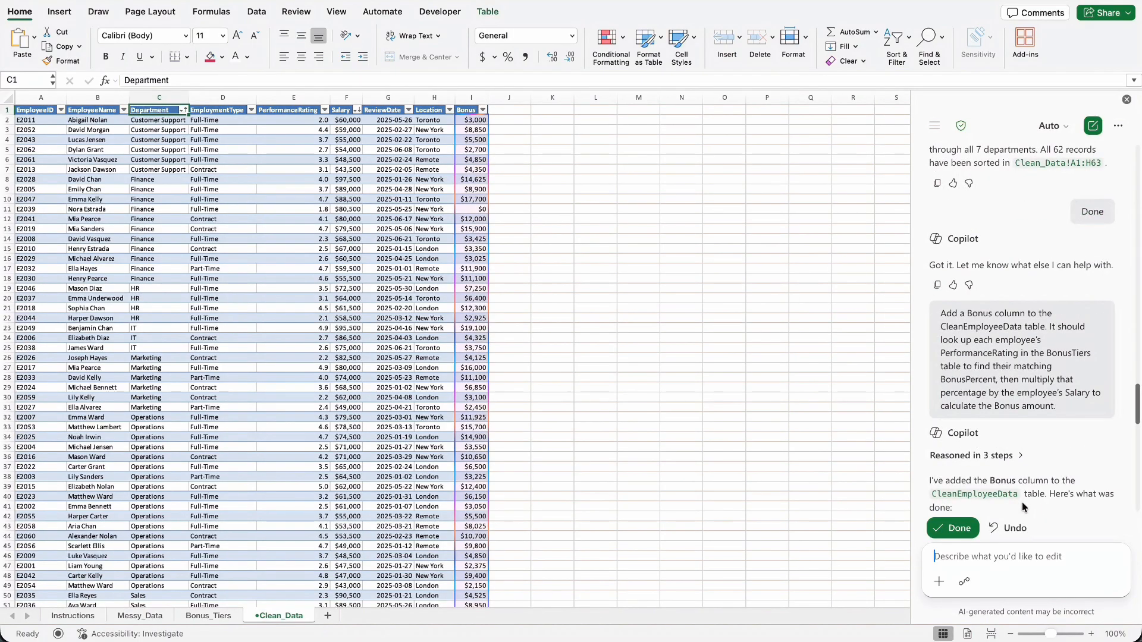
Examine Copilot's explanation of the Bonus column and the formula in the first Bonus cell, I2.
scroll(1046, 489, "down", 3)
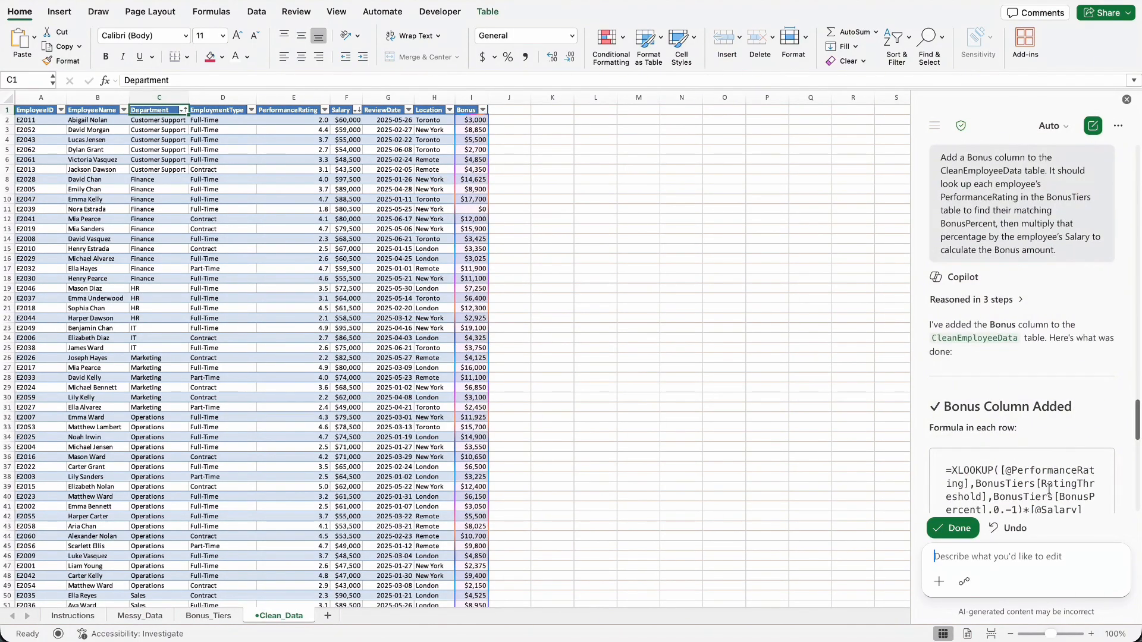
scroll(1024, 410, "down", 1)
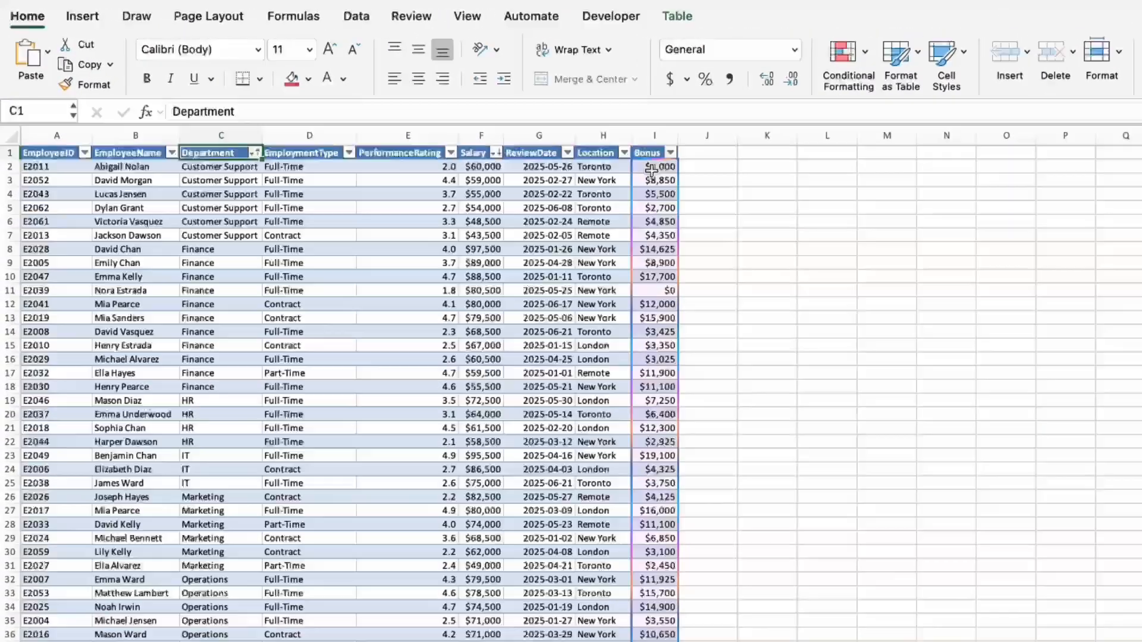
left_click(472, 122)
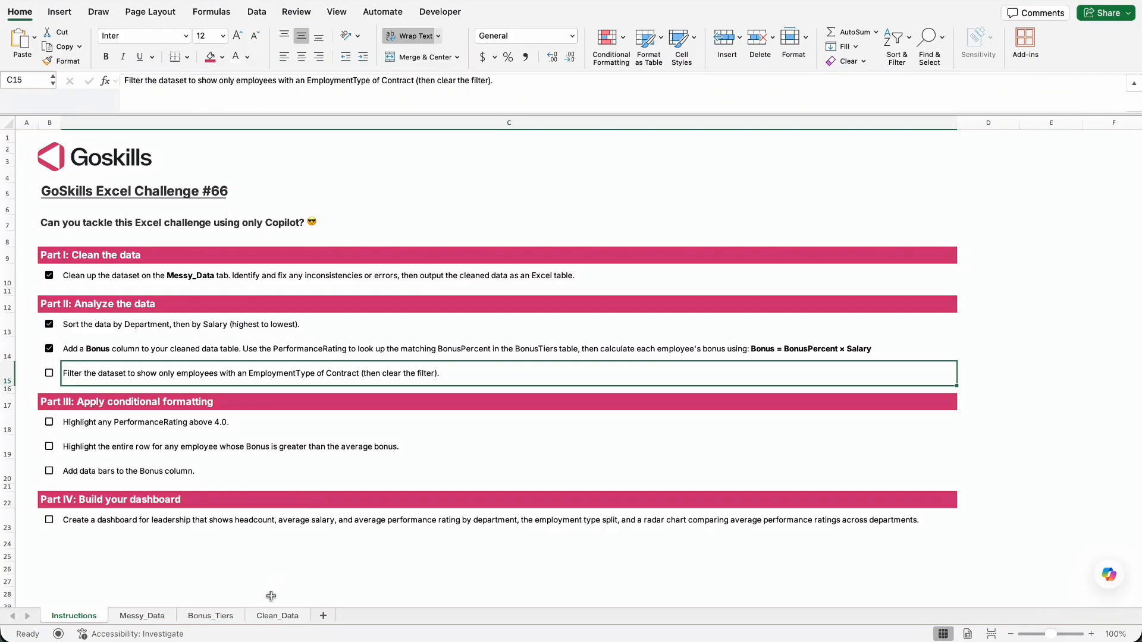
On the Clean_Data sheet, ask Copilot to filter all employees with an EmploymentType of Contract and review its reply.
left_click(277, 616)
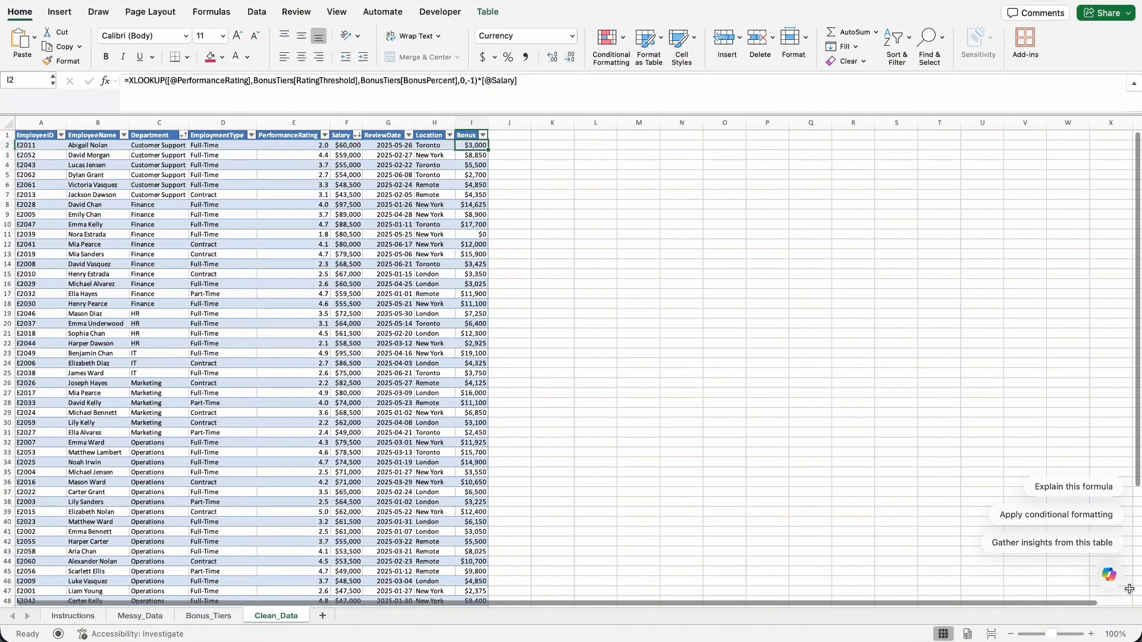
left_click(1110, 577)
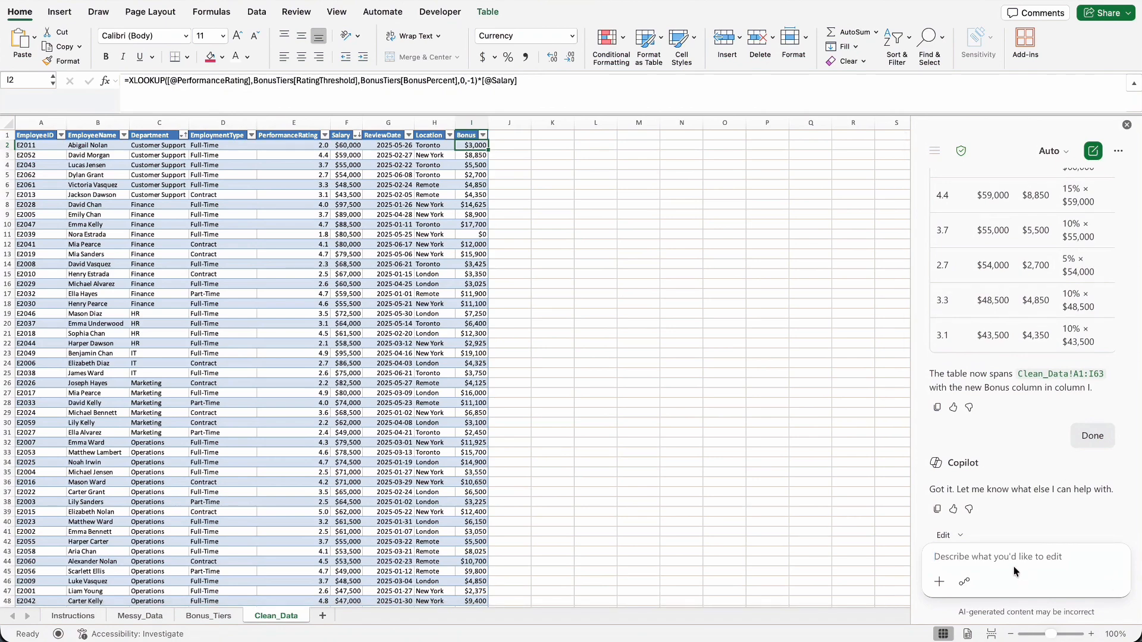
type("Filter all employees with an EmployeementType of Contract.")
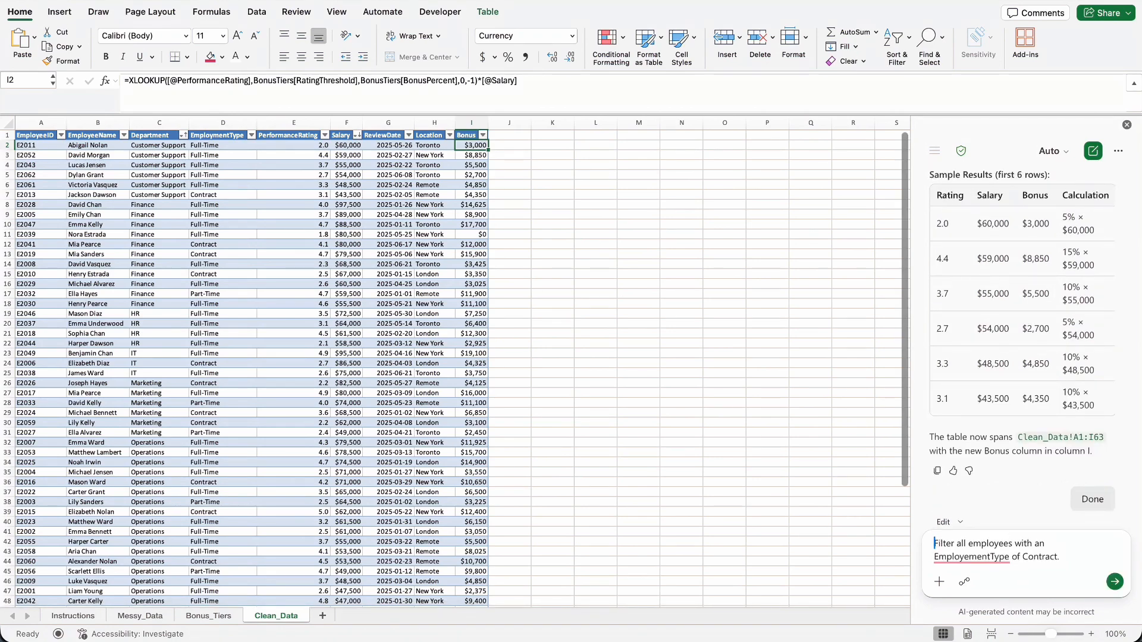
left_click(1112, 582)
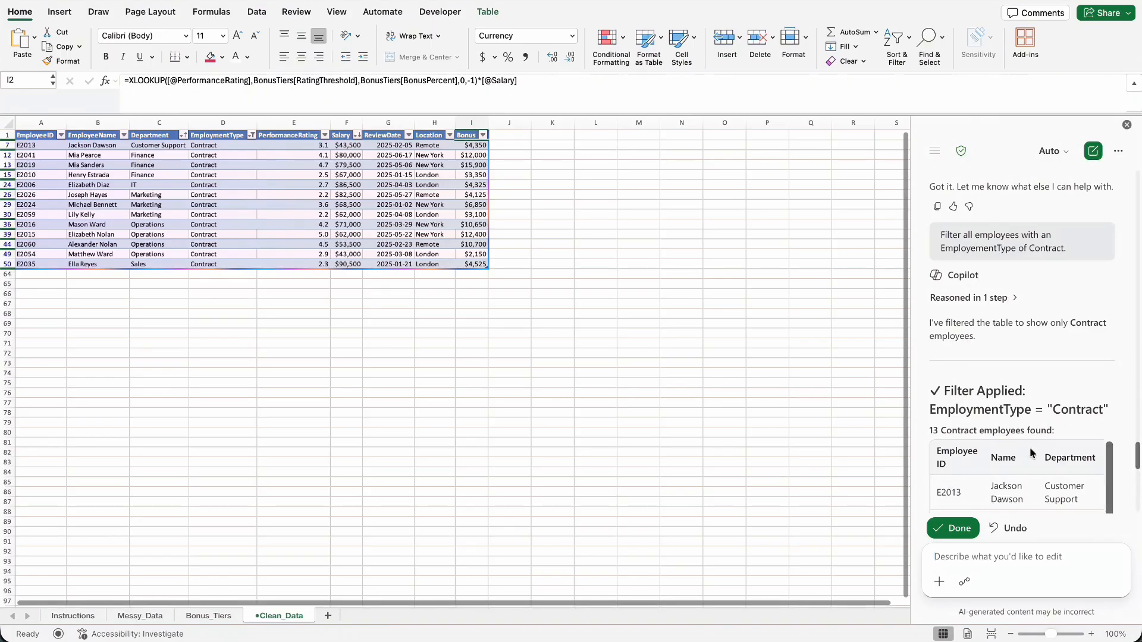
scroll(1030, 447, "down", 10)
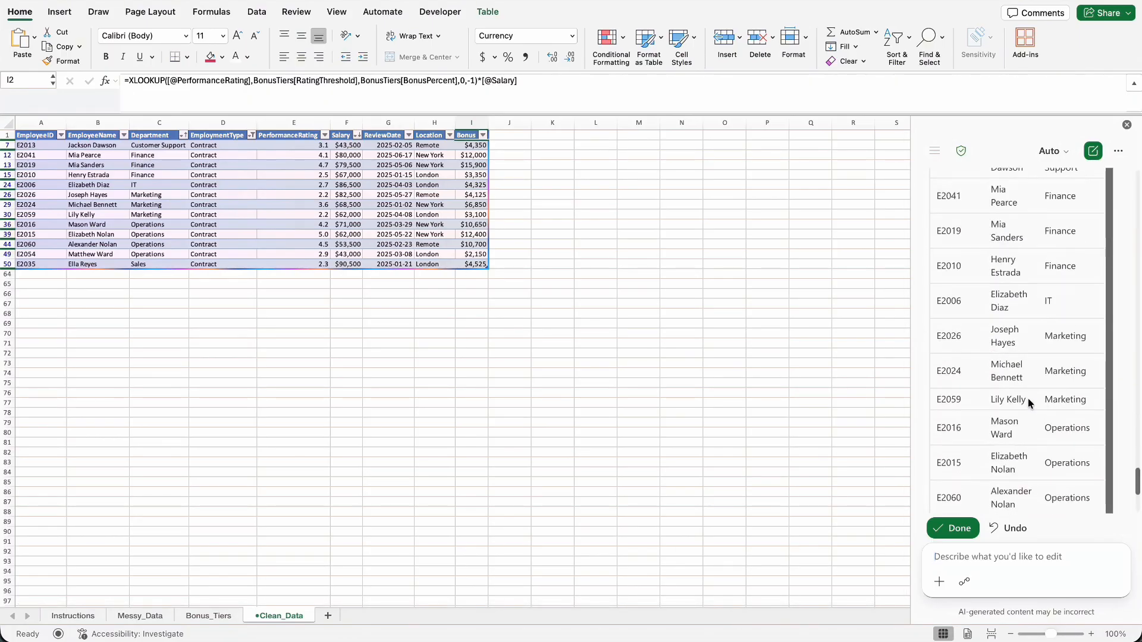
scroll(1027, 398, "up", 5)
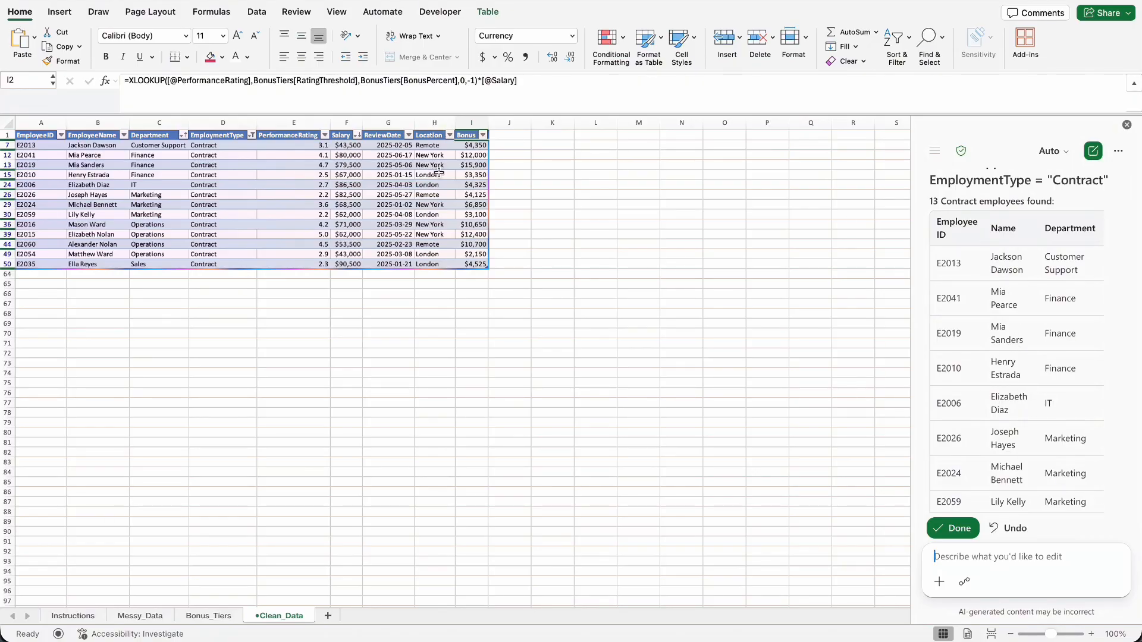
Clear the Contract filter on the EmploymentType column and accept Copilot's edits.
left_click(218, 192)
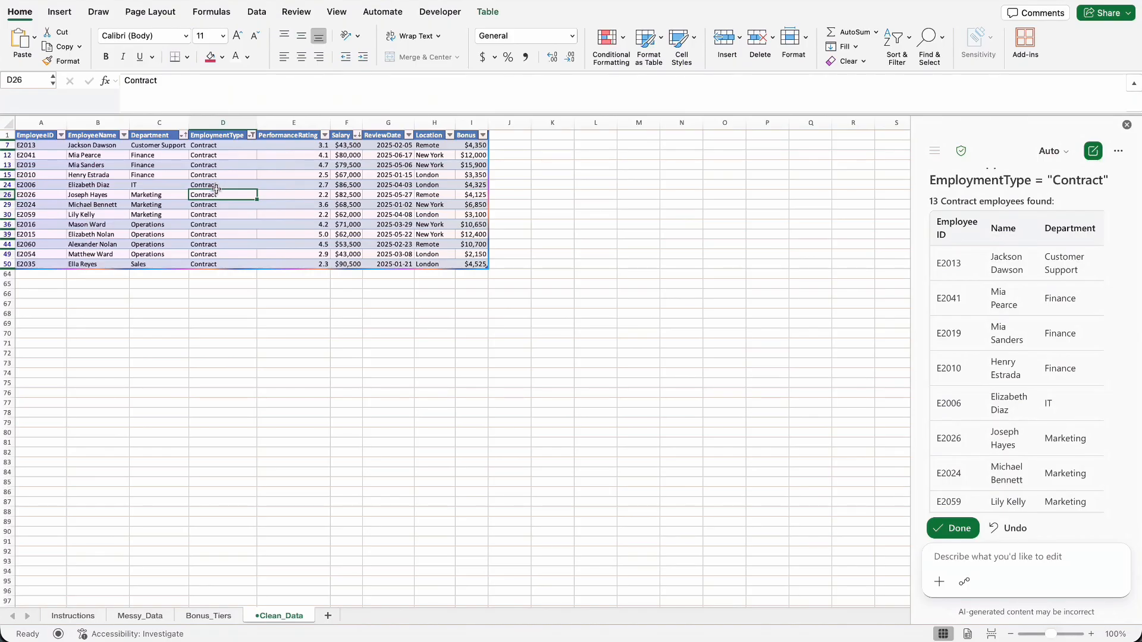
left_click(251, 136)
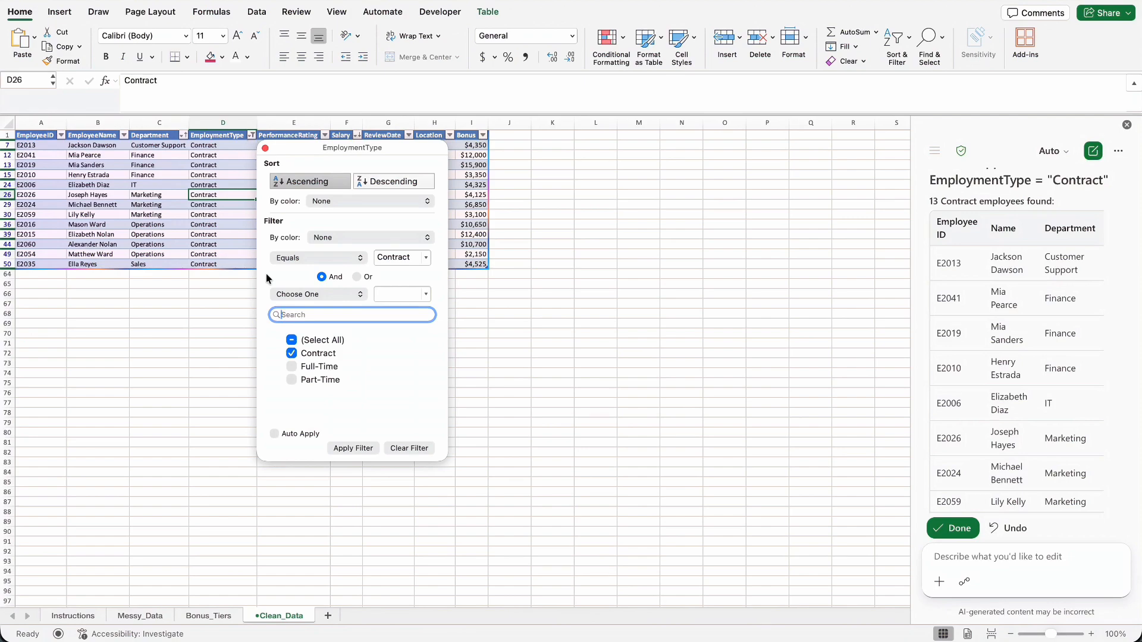
left_click(415, 449)
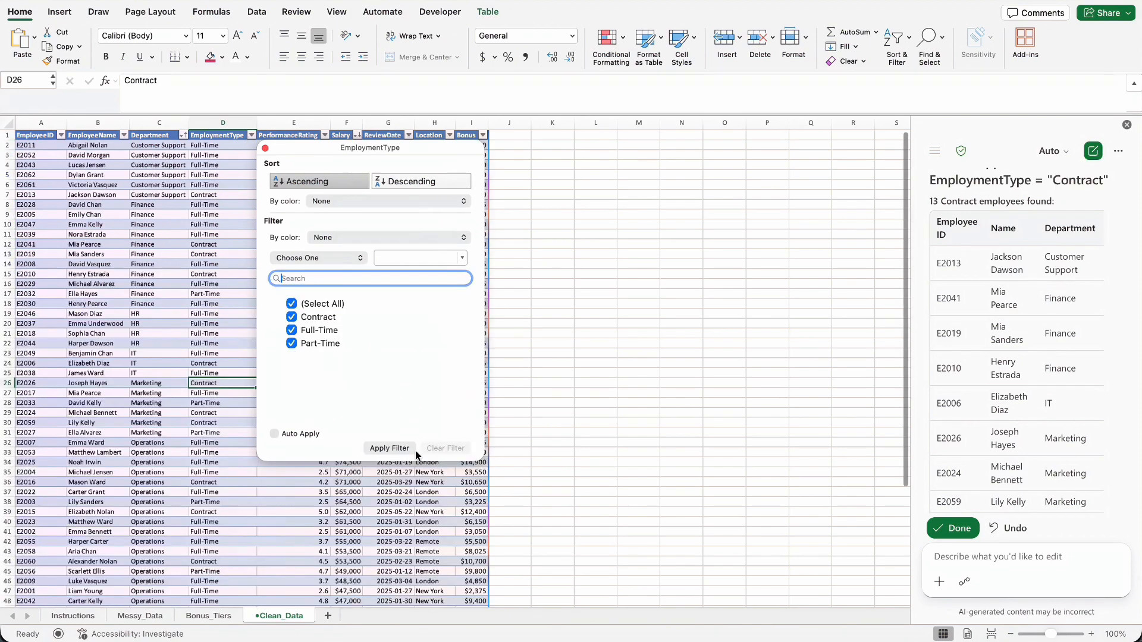
left_click(266, 148)
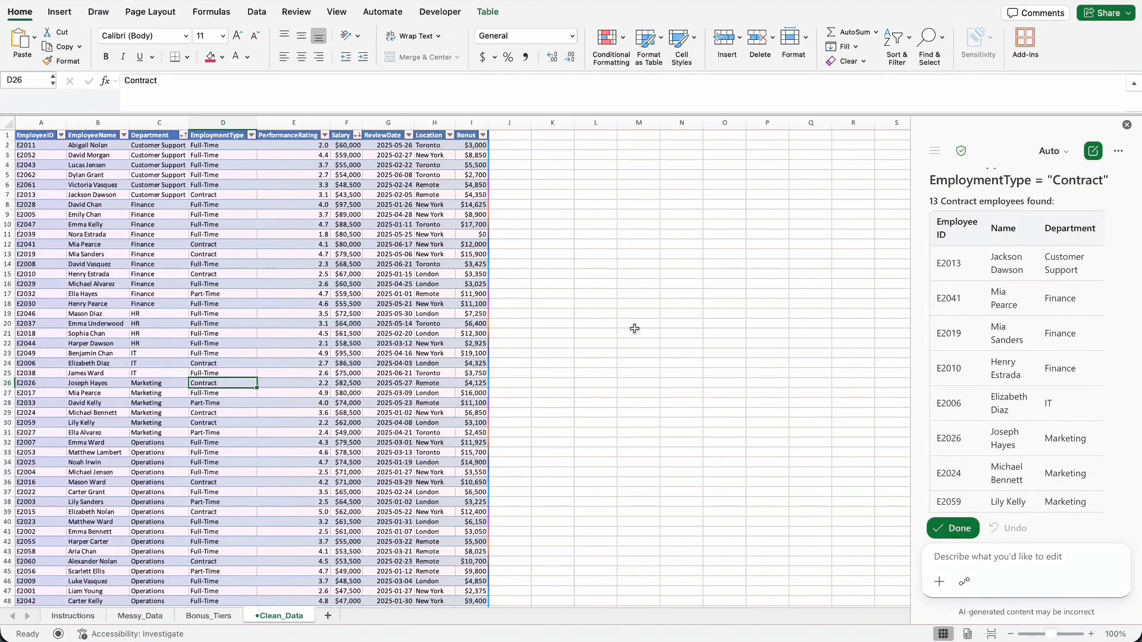
left_click(958, 528)
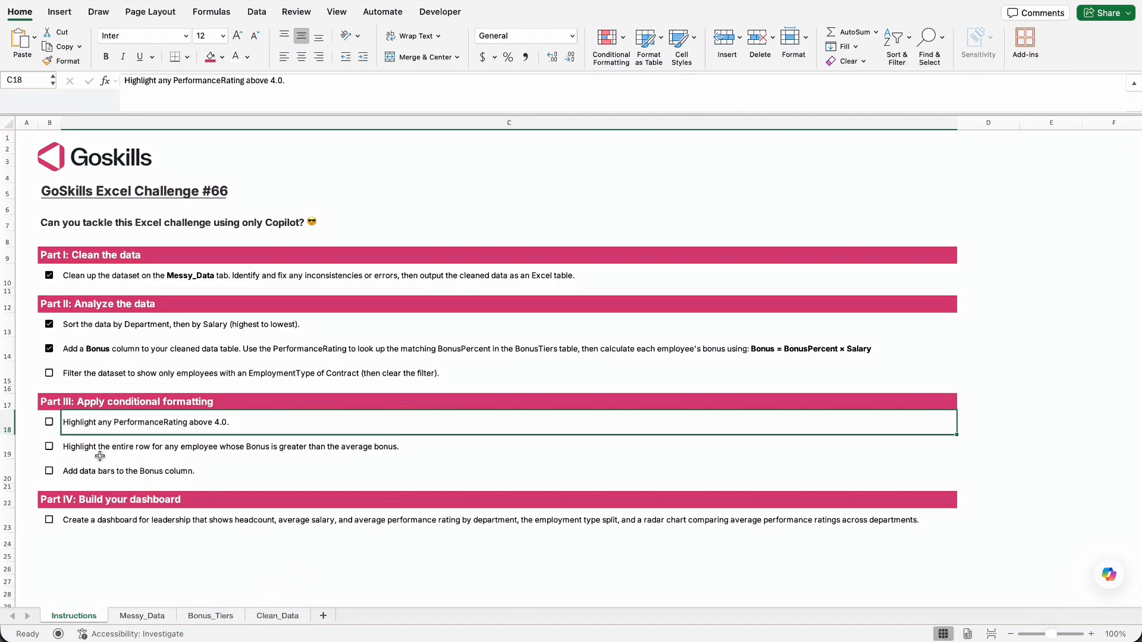
From Clean_Data, ask Copilot to "Highlight any PerformanceRating above 4.0." and tick off that task on the Instructions sheet.
left_click(275, 616)
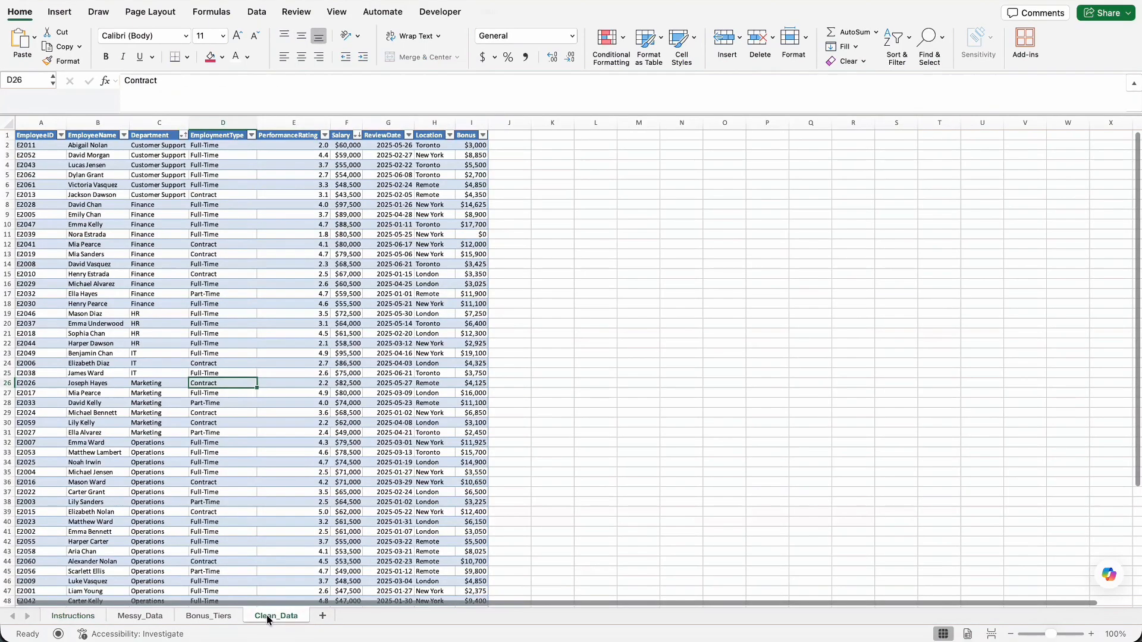
left_click(1107, 574)
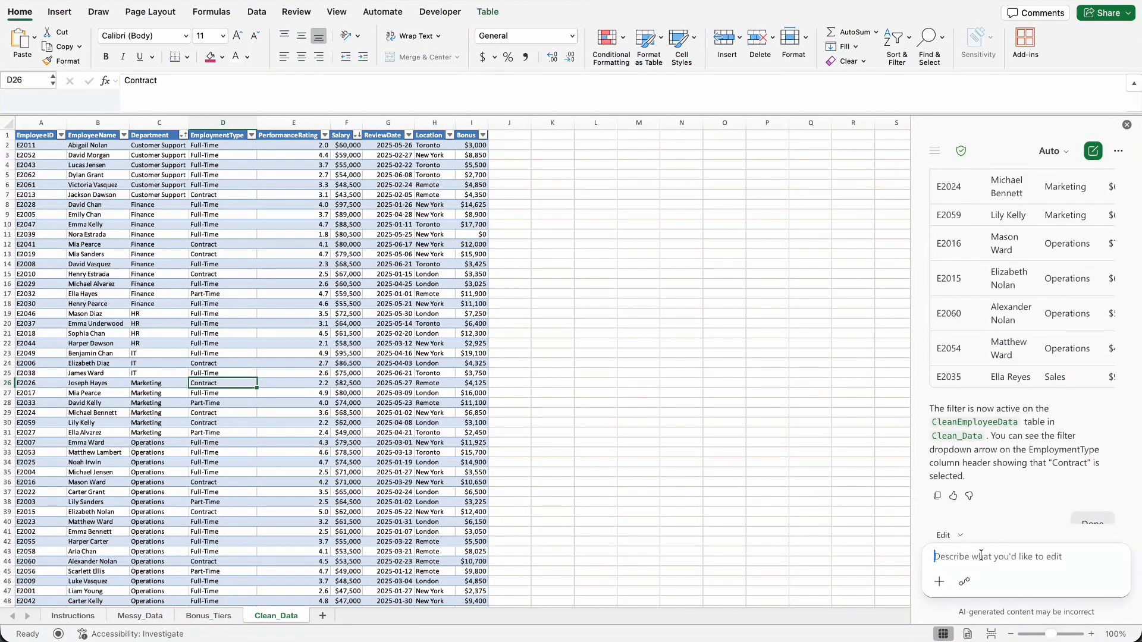
type("Highlight any PerformanceRating above 4.0")
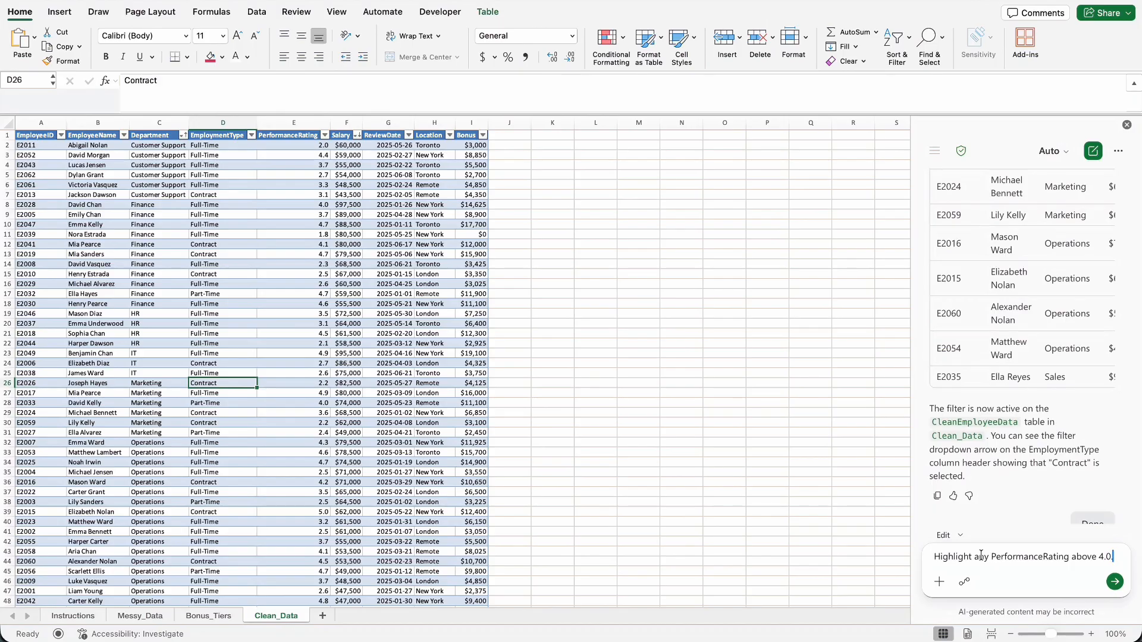
type(".")
key("Return")
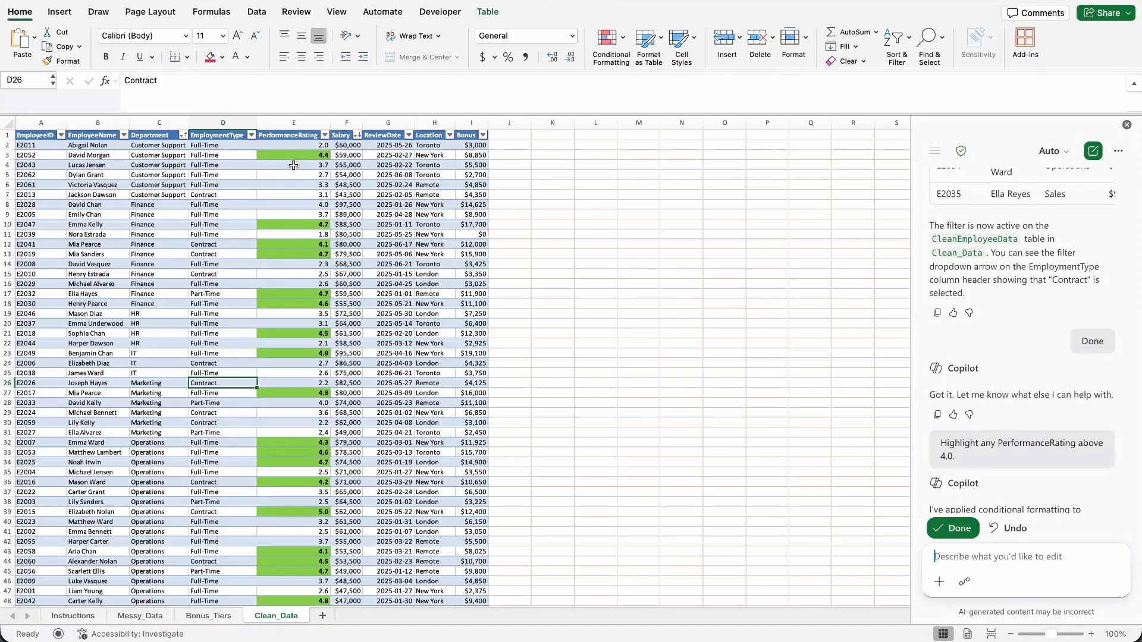
left_click(69, 619)
left_click(49, 422)
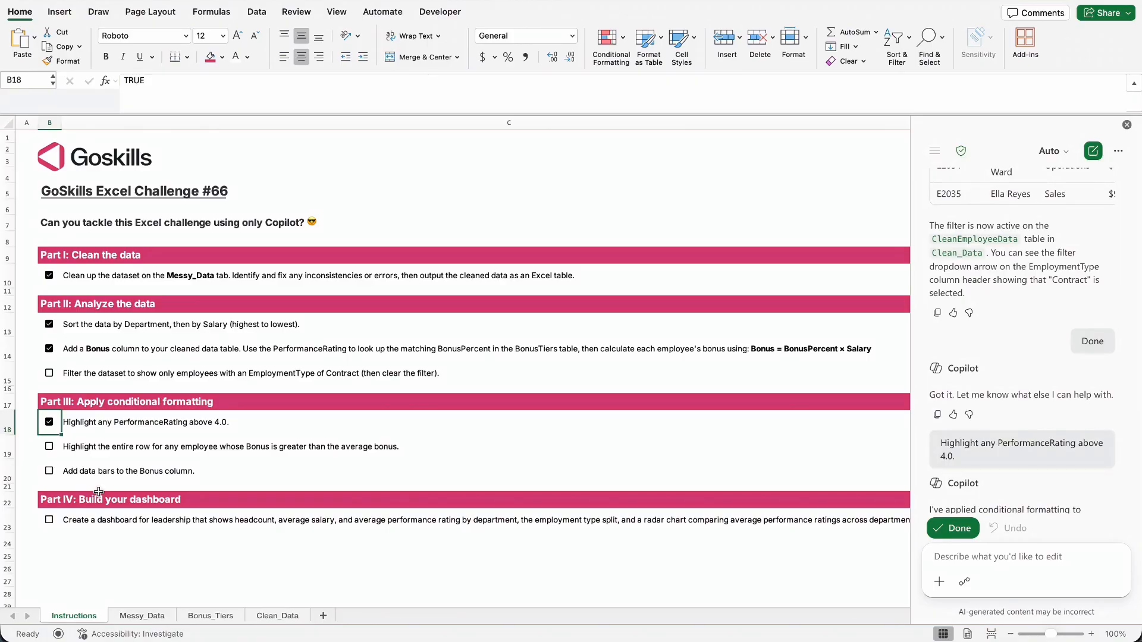
From Clean_Data, have Copilot "Highlight the entire row for any employee whose Bonus is greater than the average bonus." and accept its edits.
left_click(97, 447)
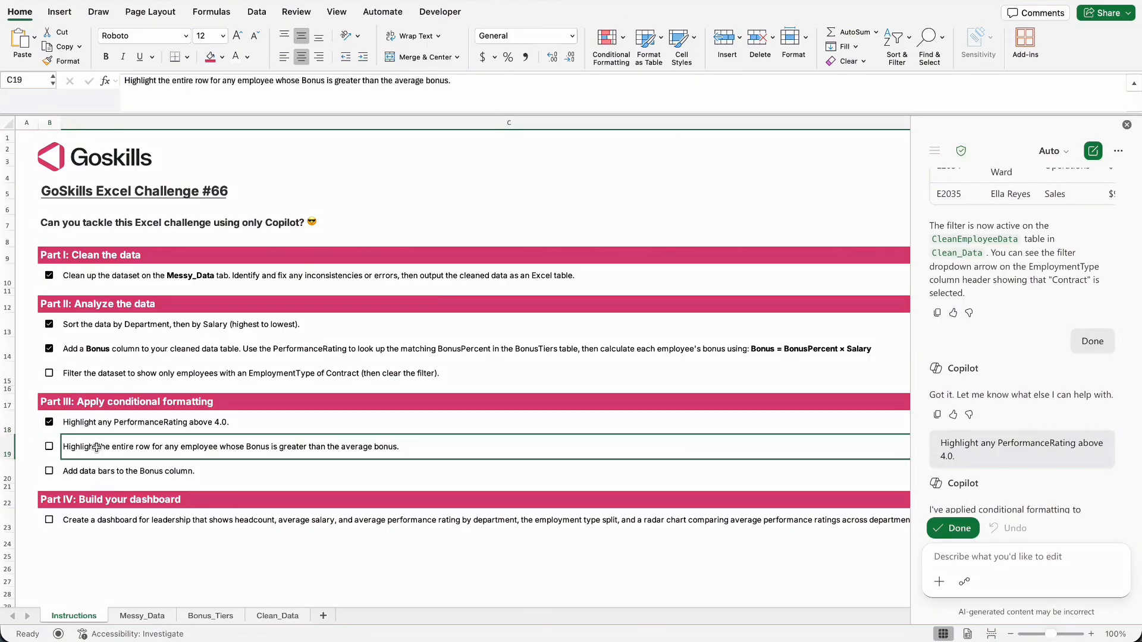
key("ctrl+c")
scroll(97, 447, "right", 2)
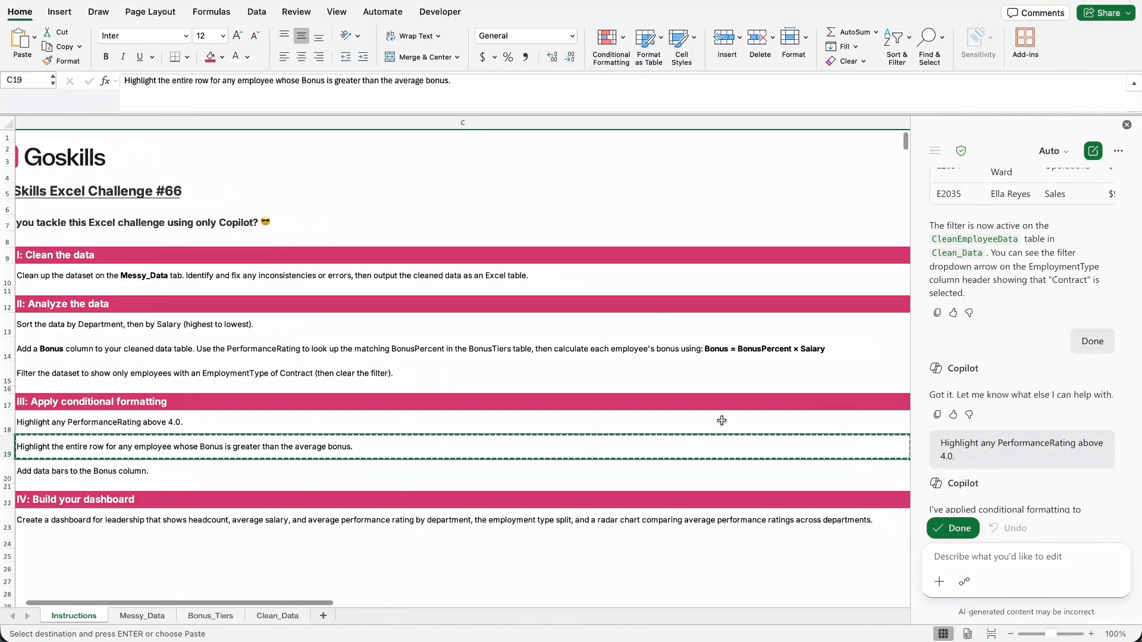
left_click(262, 619)
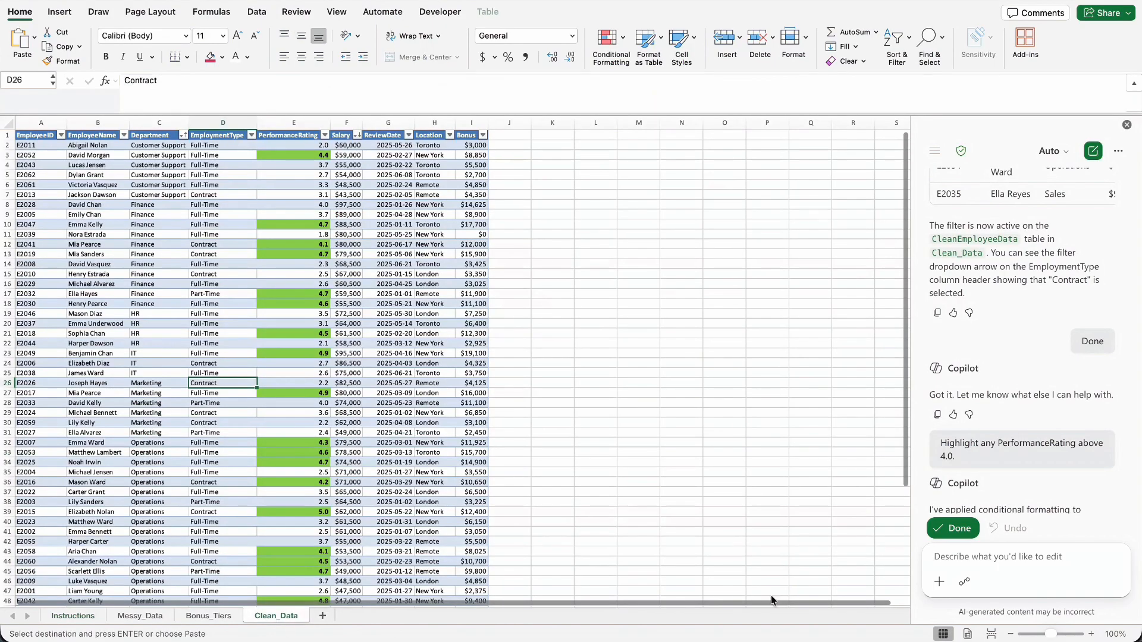
left_click(975, 559)
key("ctrl+v")
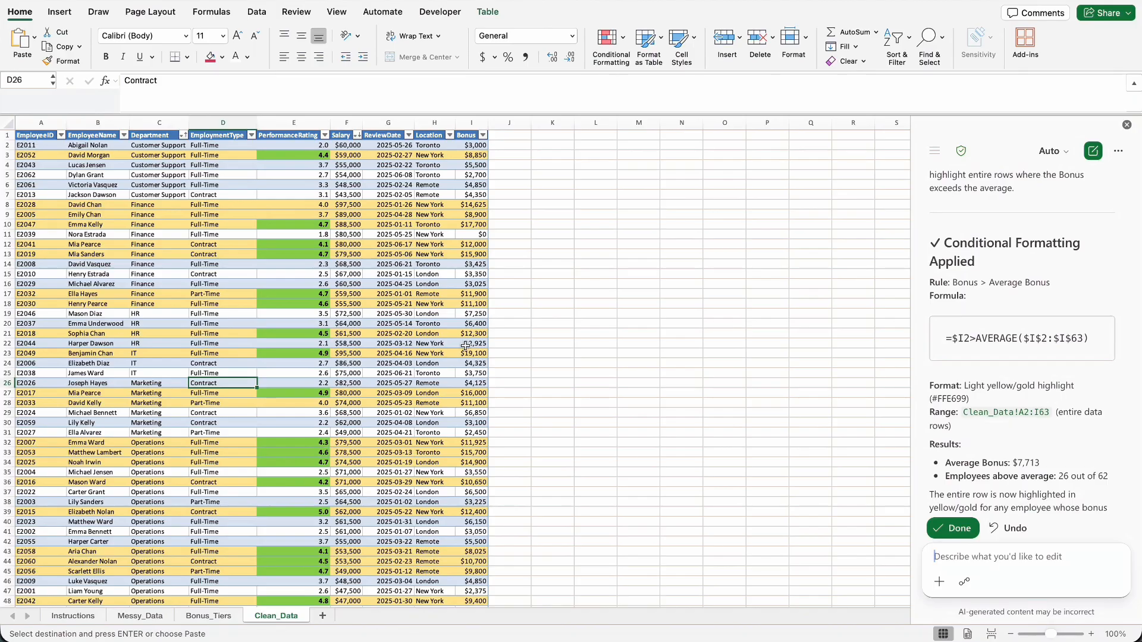
left_click(953, 530)
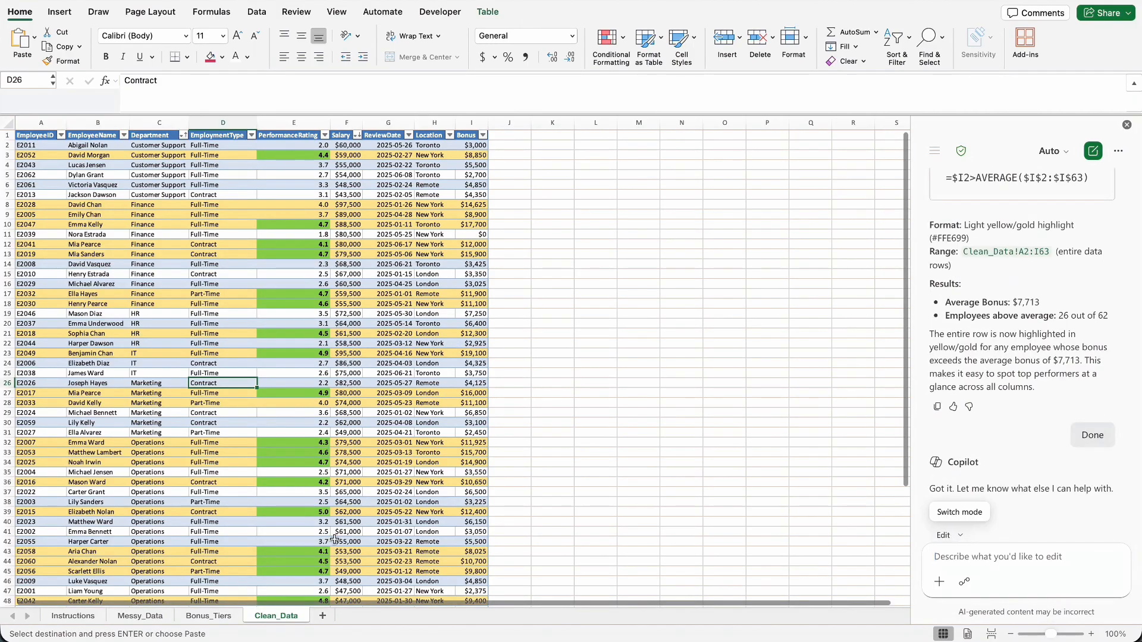
Tick off the above-average Bonus row highlighting task on the Instructions sheet and return to Clean_Data to look over the formatting.
left_click(69, 618)
scroll(53, 452, "left", 3)
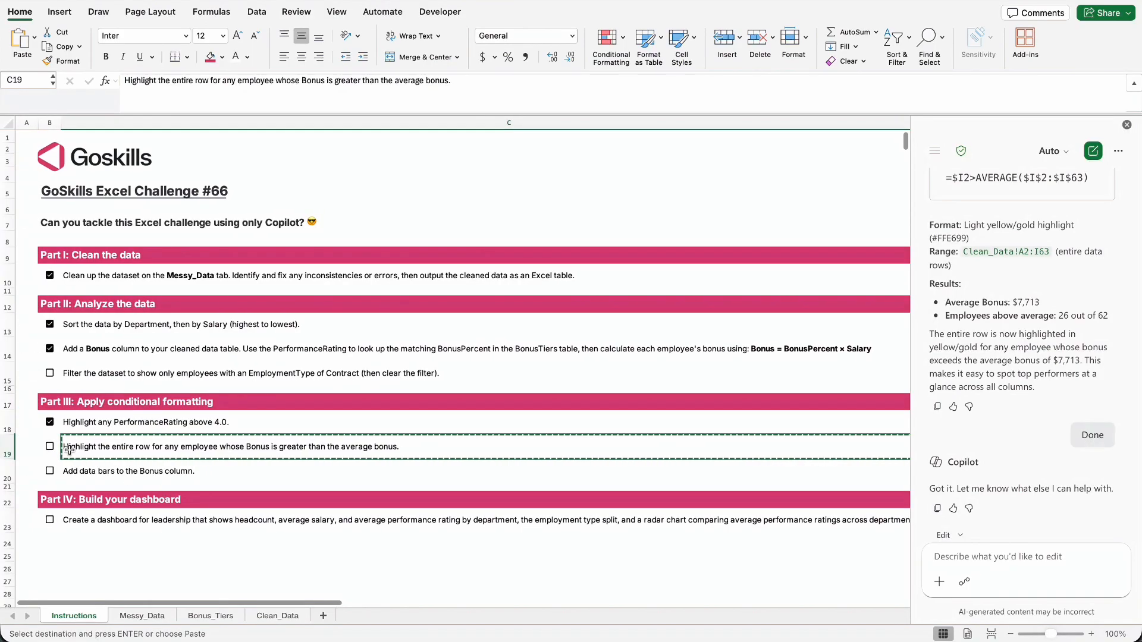
left_click(49, 449)
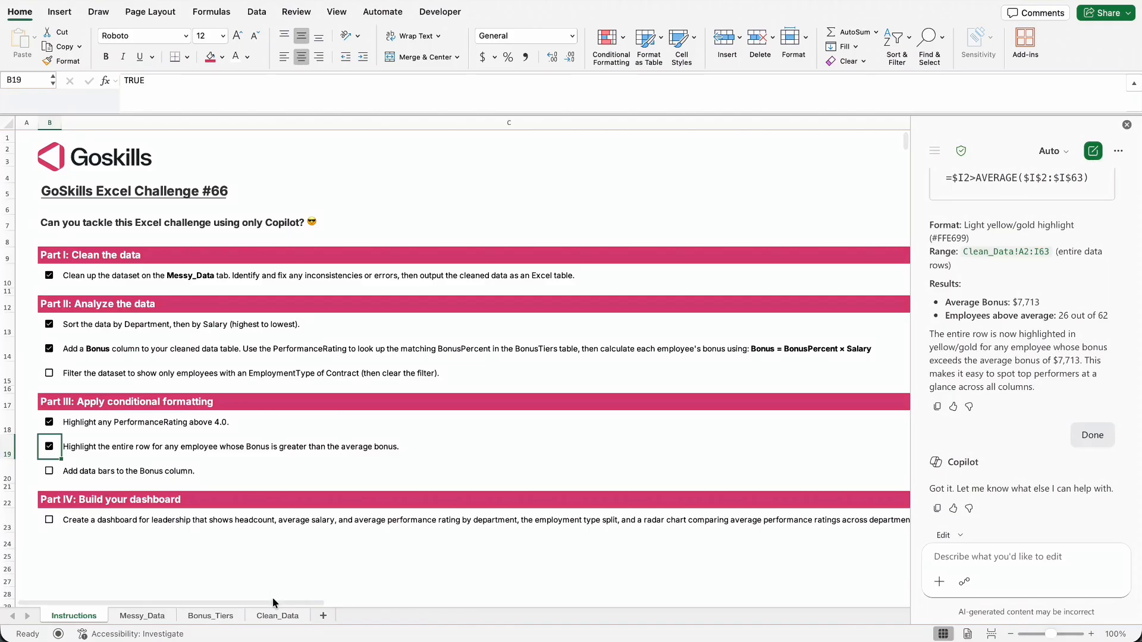
left_click(284, 617)
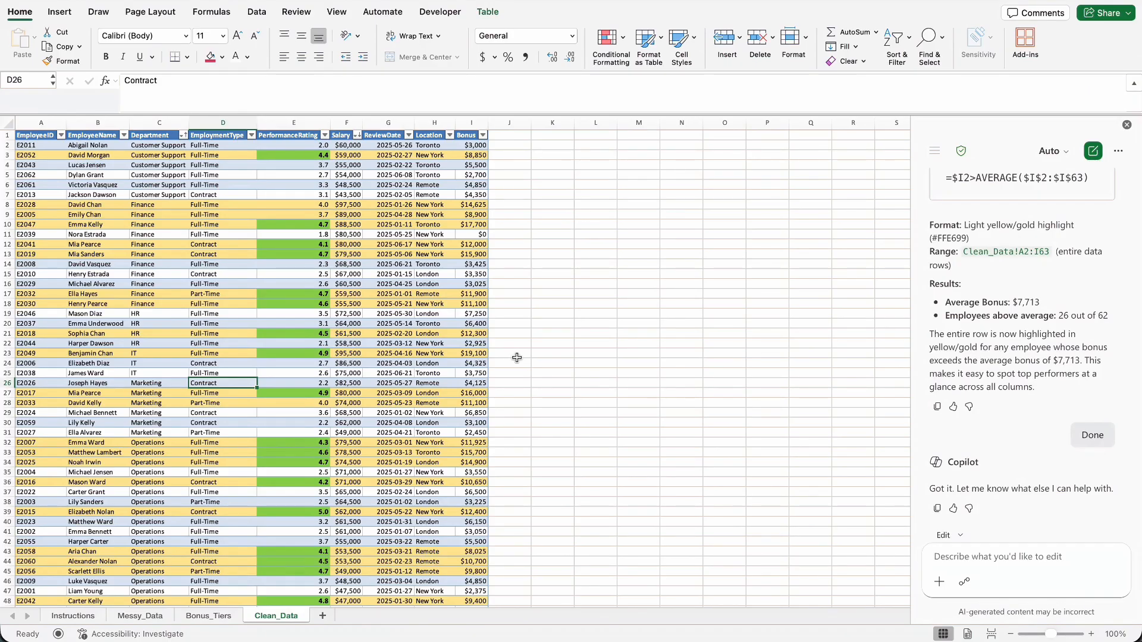
Copy the data bars task from Instructions, ask Copilot on Clean_Data to "Add data bars to the Bonus column." and accept its edits.
left_click(76, 616)
left_click(123, 471)
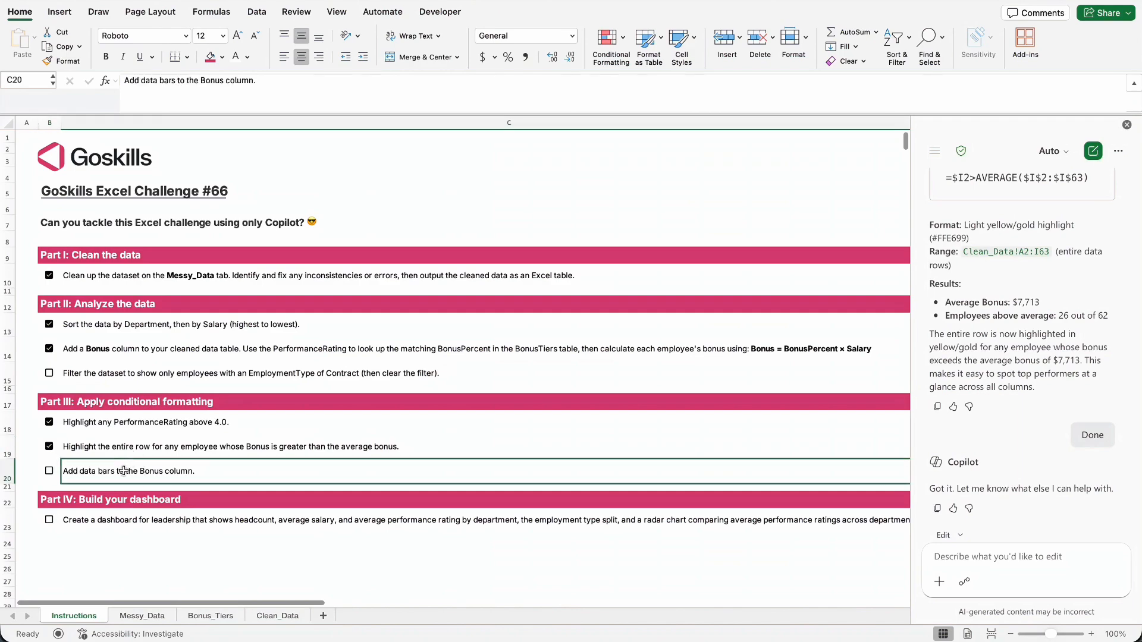
key("ctrl+c")
scroll(128, 473, "right", 2)
left_click(277, 616)
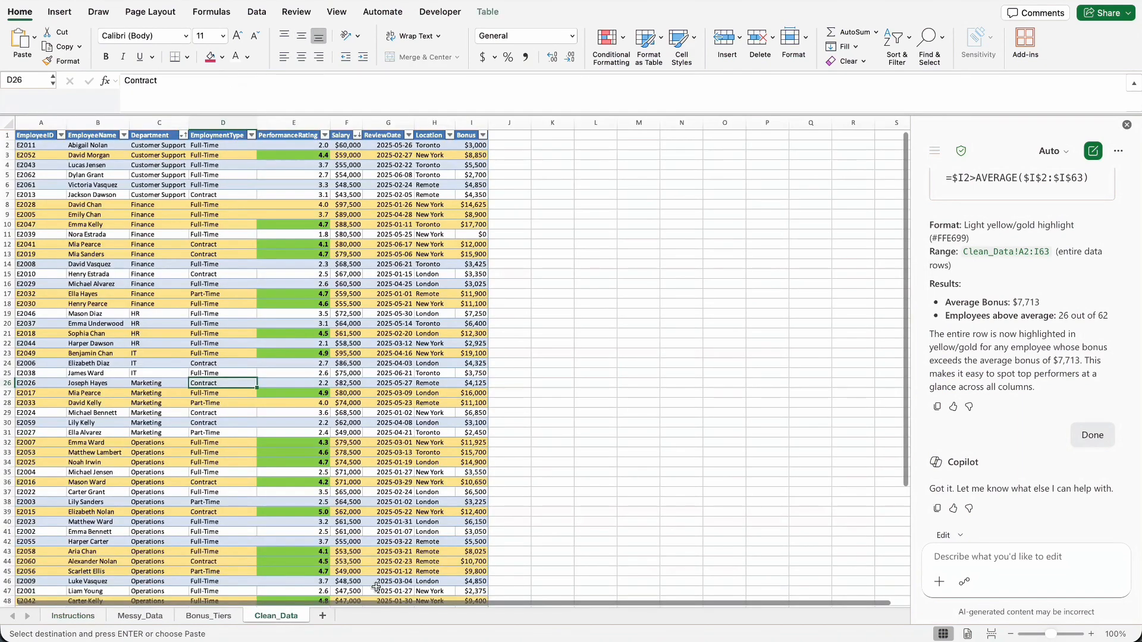
left_click(974, 559)
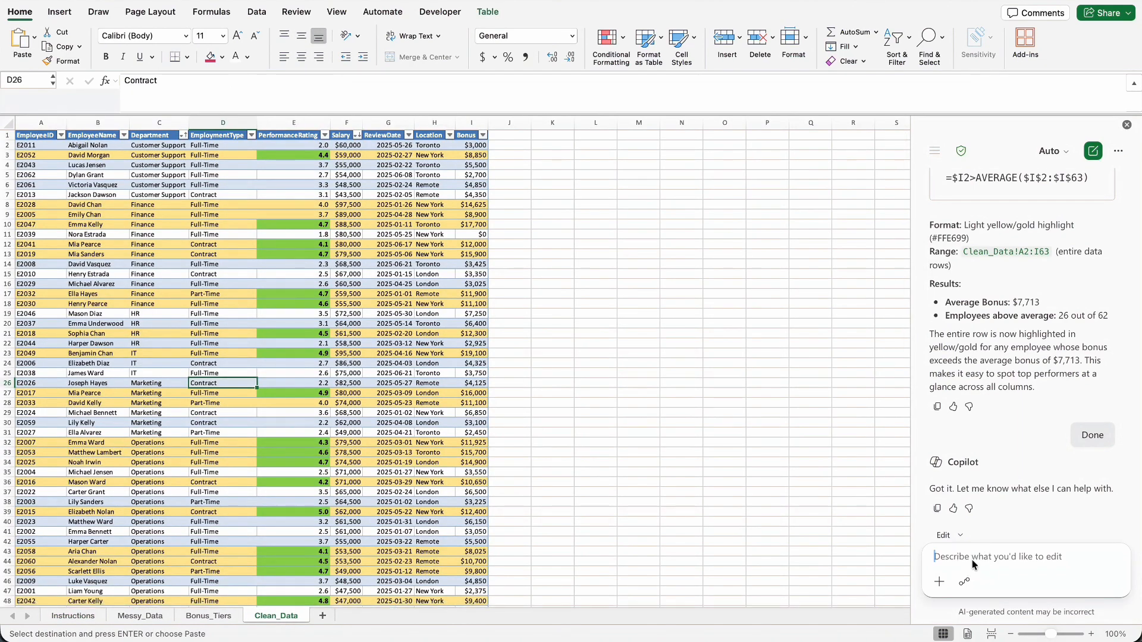
key("super+v")
key("Return")
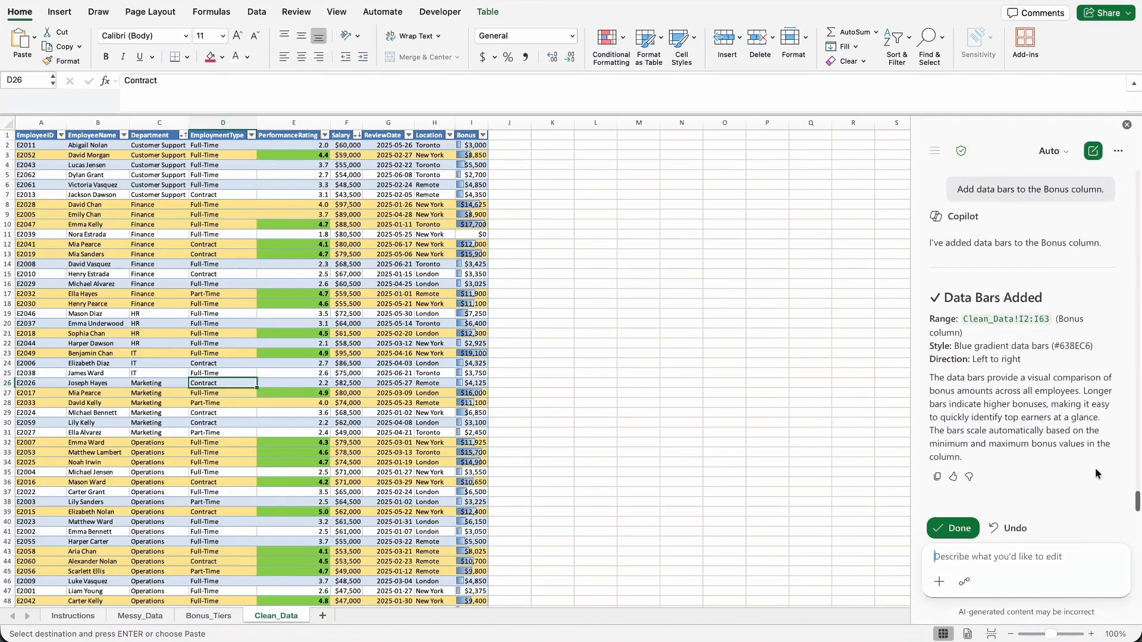
left_click(953, 528)
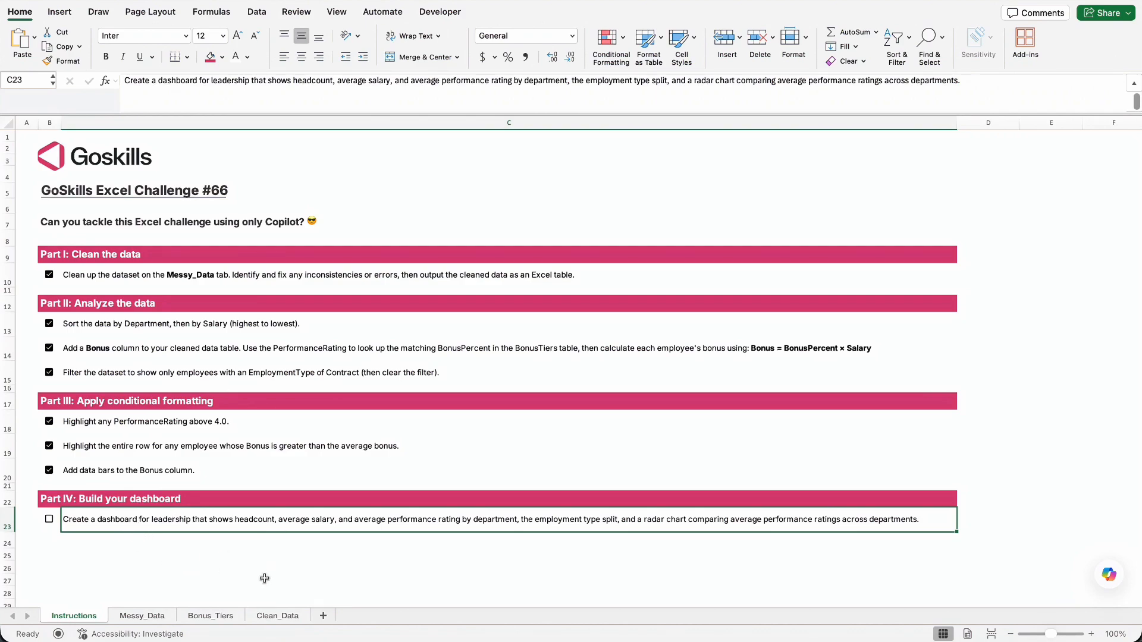
From Clean_Data, ask Copilot to create a dashboard from CleanEmployeeData with headcount, average salary and rating by department, employment type split and a radar chart of ratings.
left_click(279, 617)
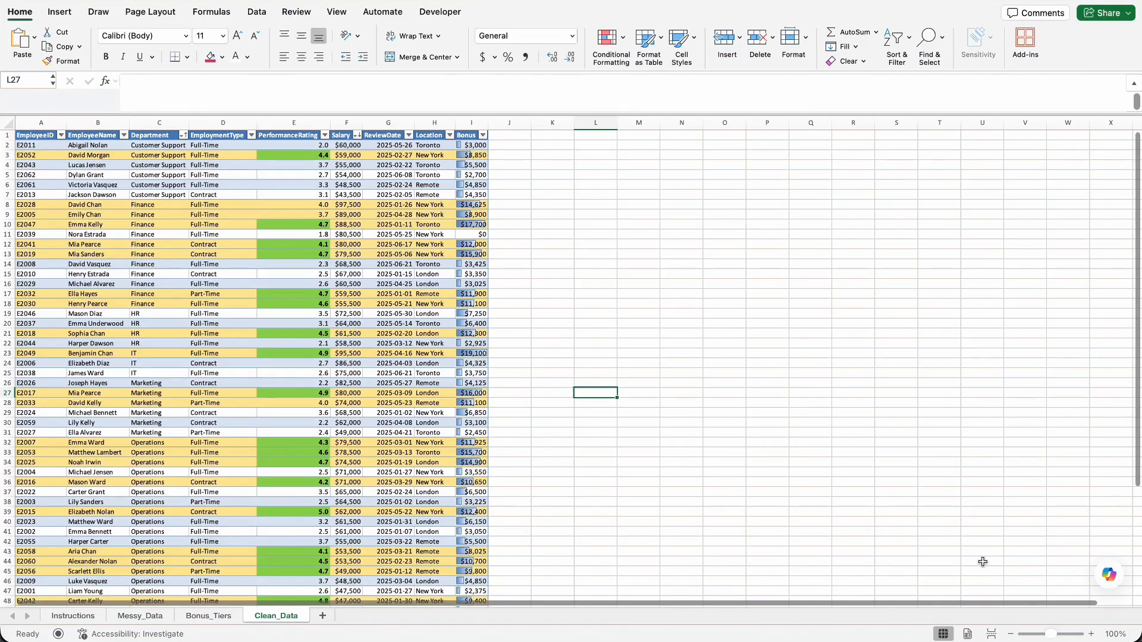
left_click(1104, 576)
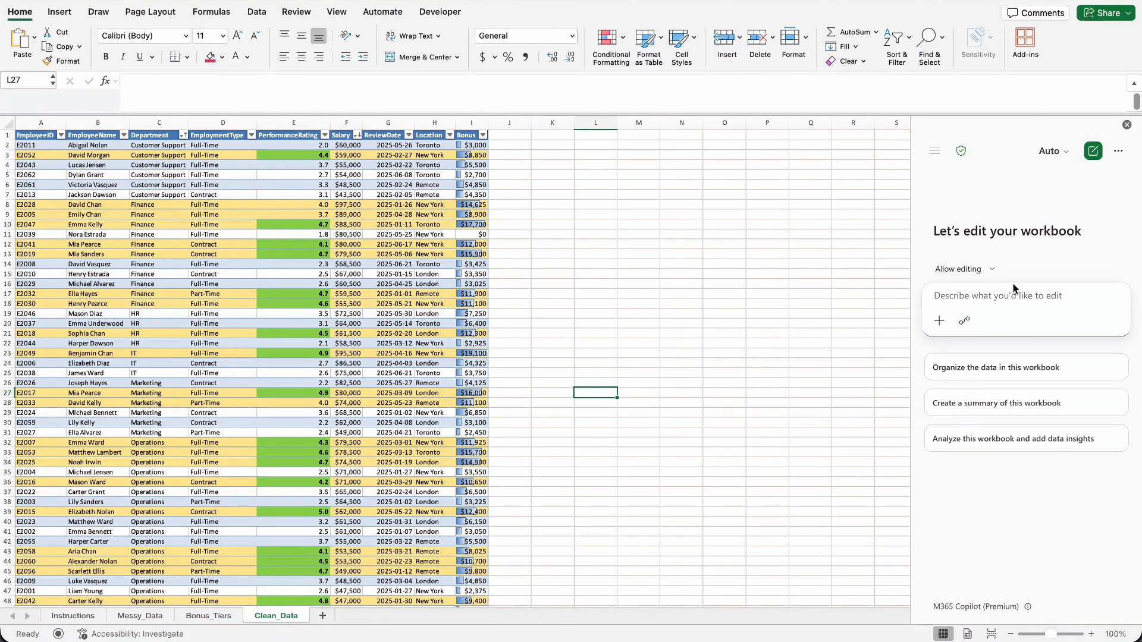
key("super+v")
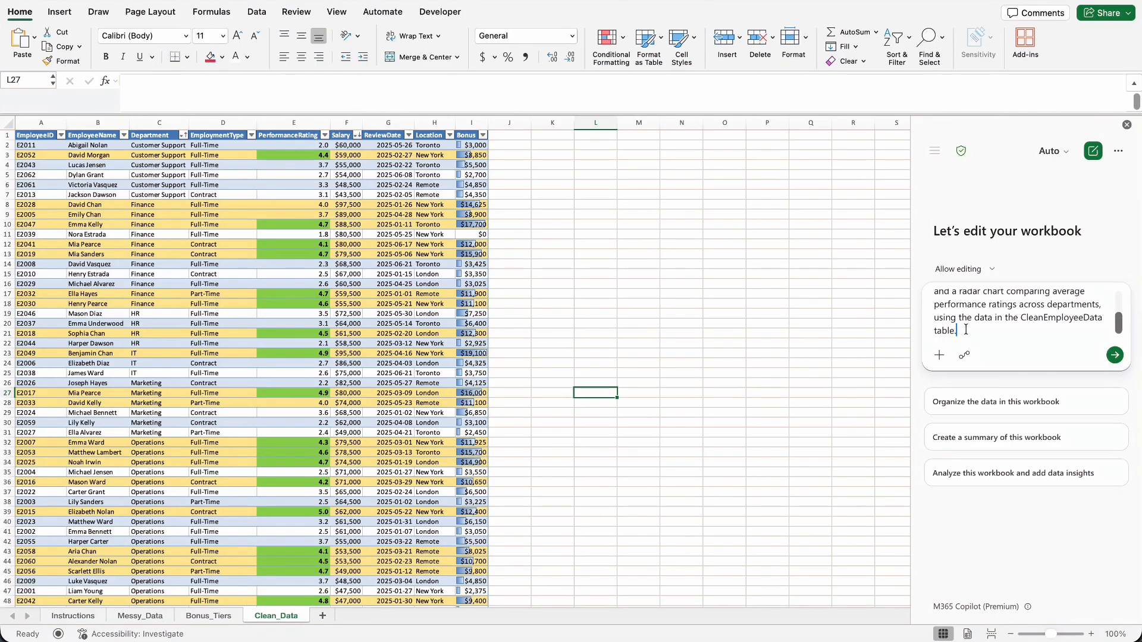
left_click(1117, 357)
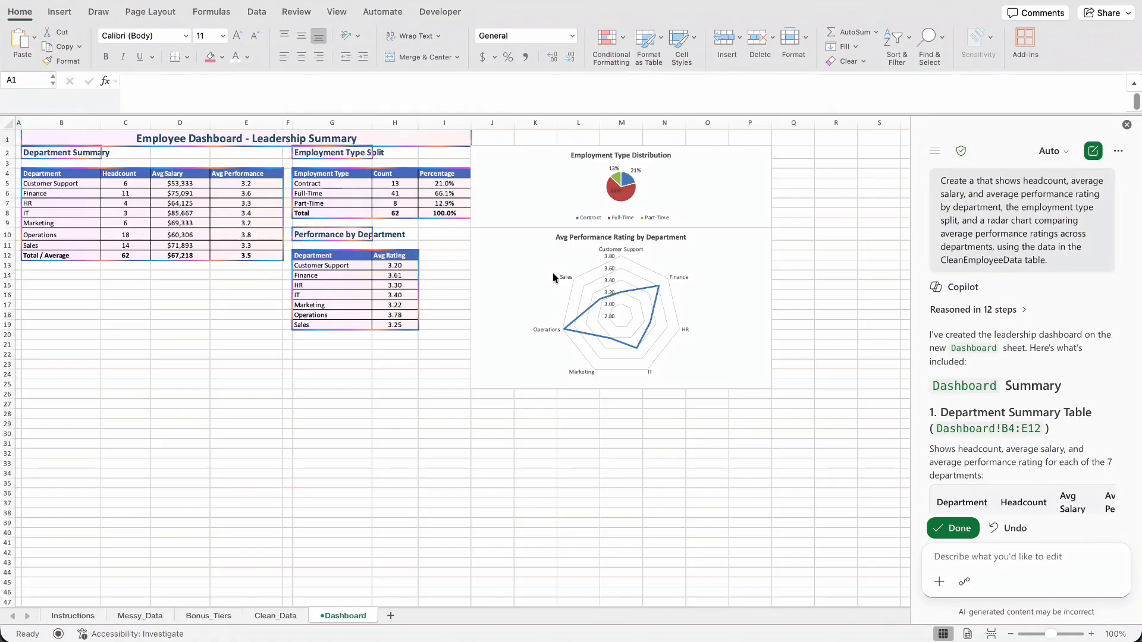
Ask Copilot to add a column chart of Headcount by Department and a horizontal bar chart of Average Salary by Department to the dashboard.
left_click(944, 556)
key("ctrl+v")
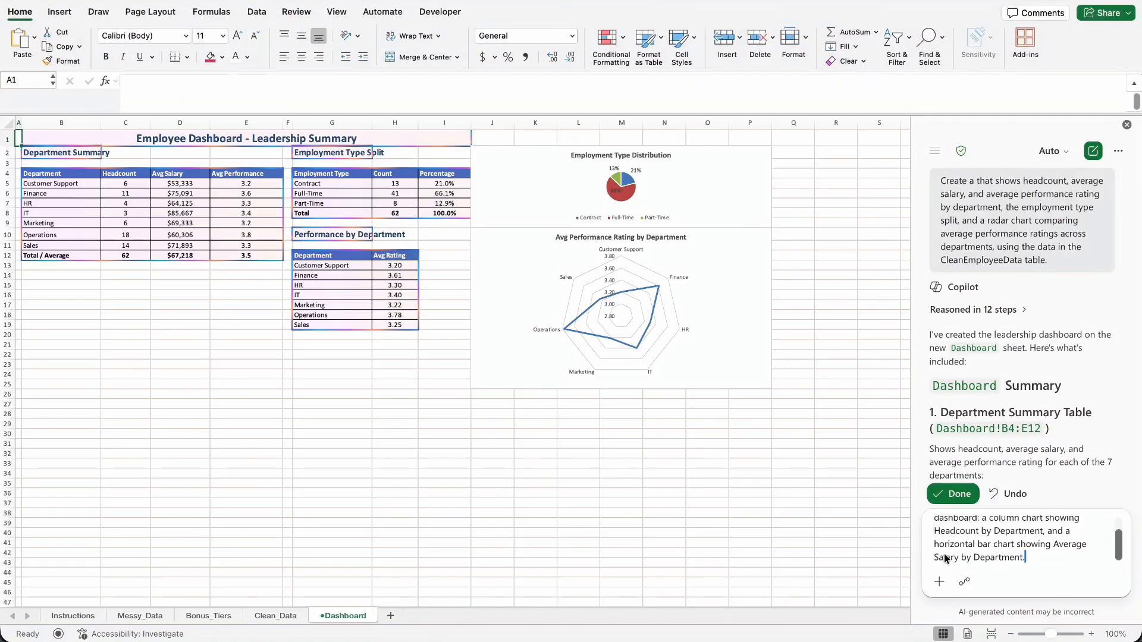
scroll(1005, 541, "up", 2)
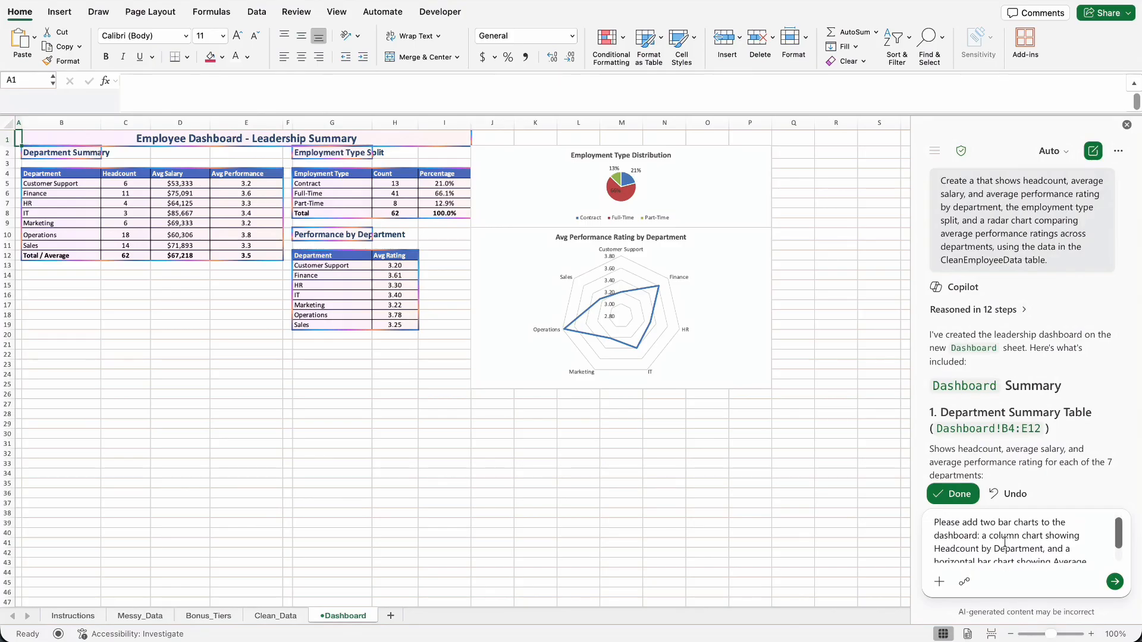
scroll(1005, 542, "down", 2)
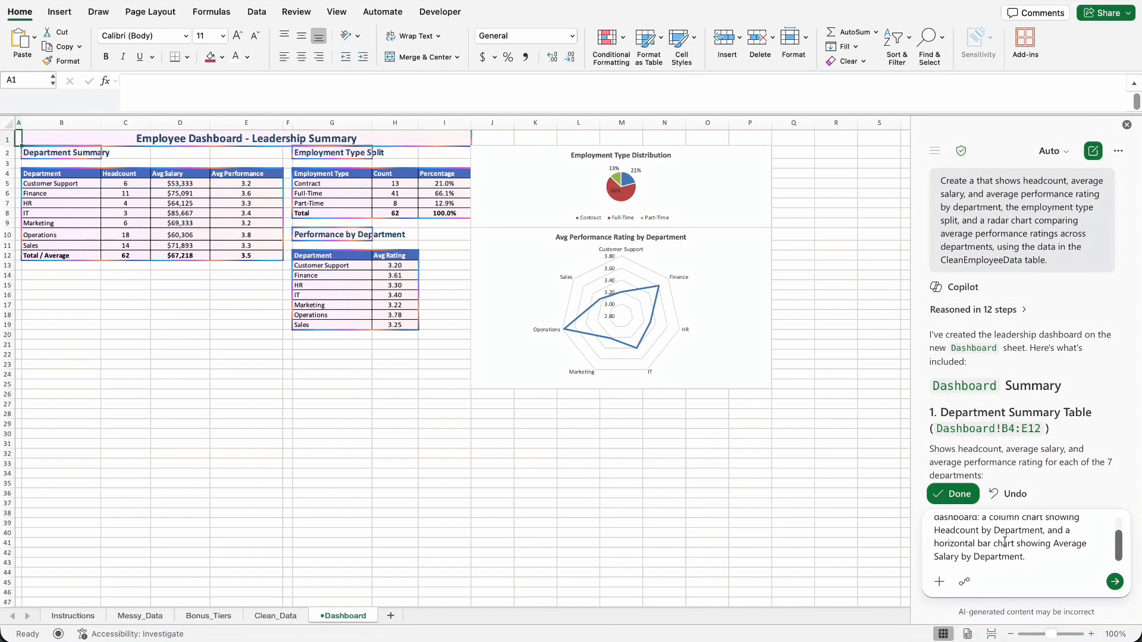
left_click(1115, 583)
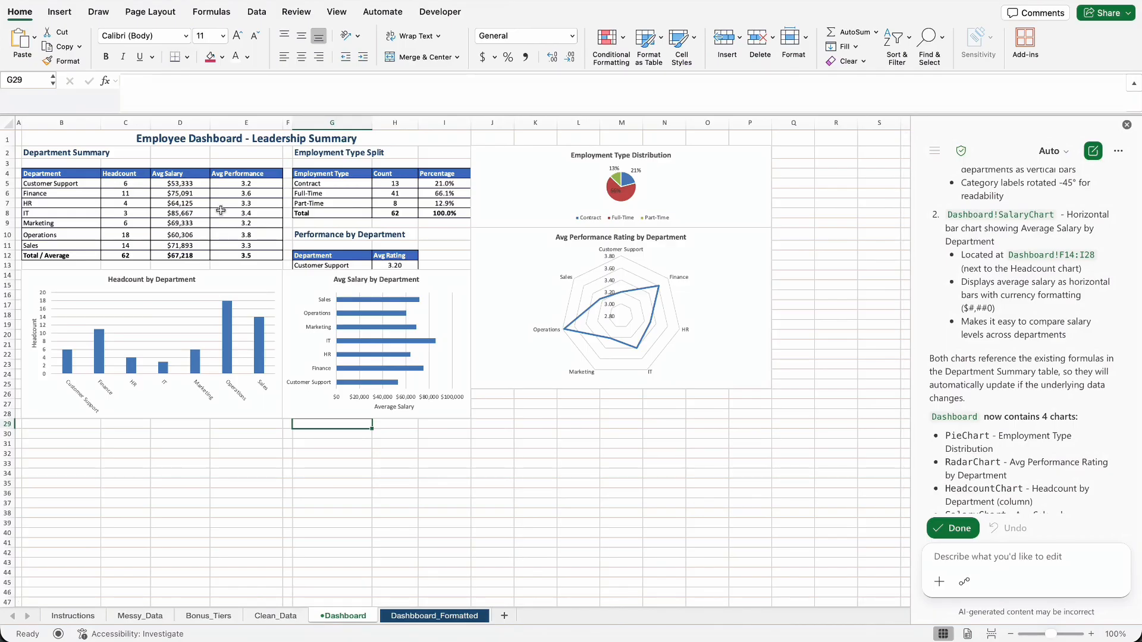
Examine the summary tables and four charts on the Dashboard_Formatted sheet.
left_click(415, 619)
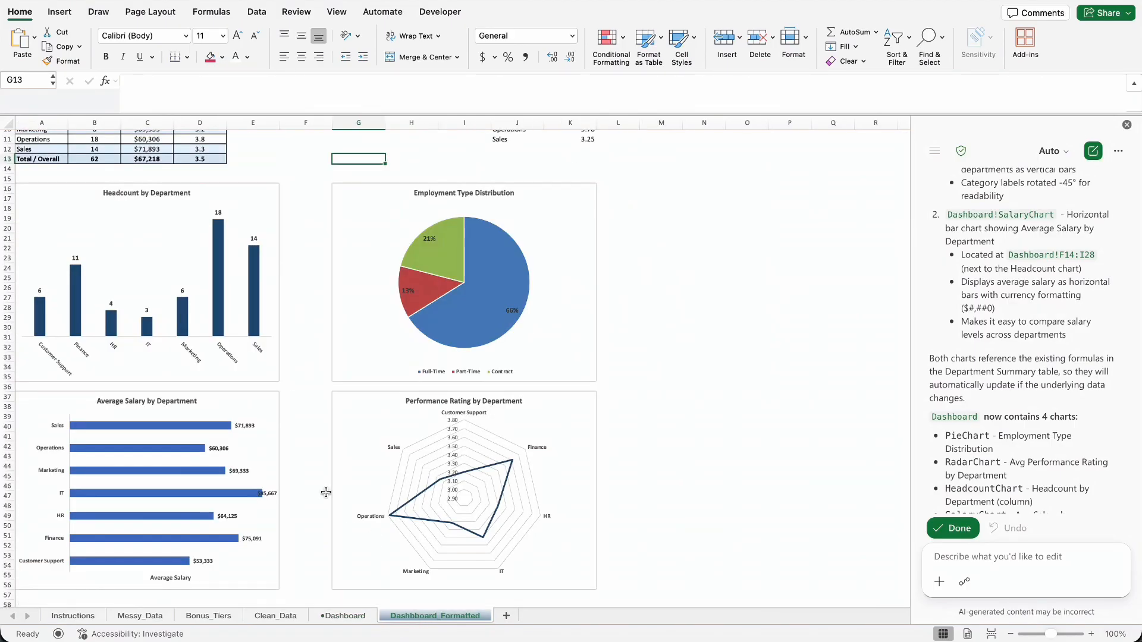
scroll(308, 425, "up", 5)
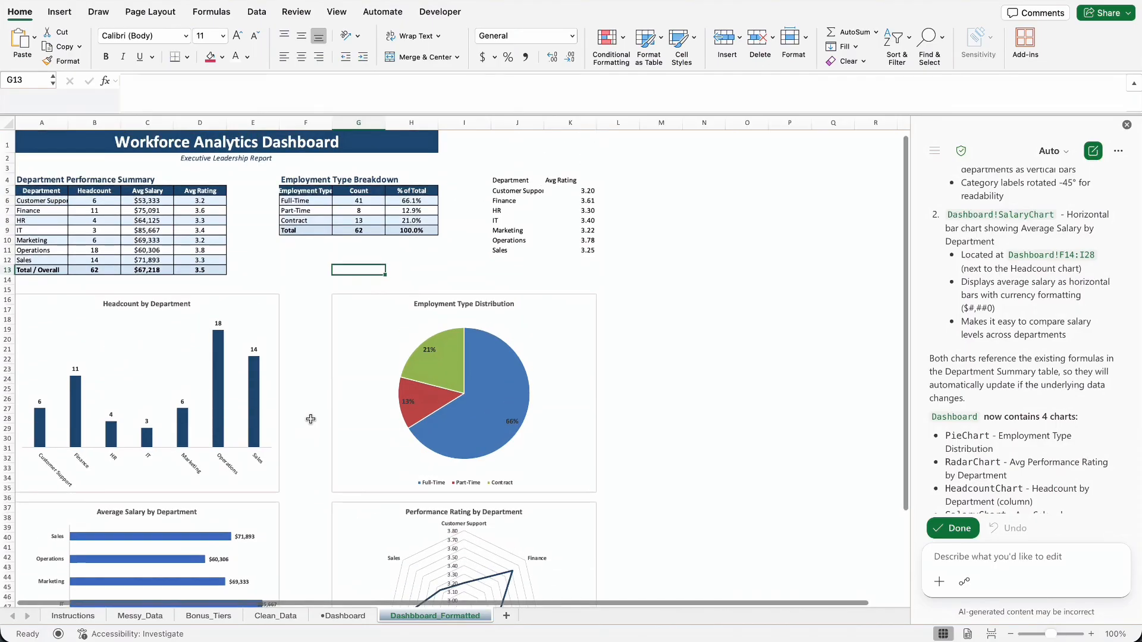
scroll(448, 345, "down", 5)
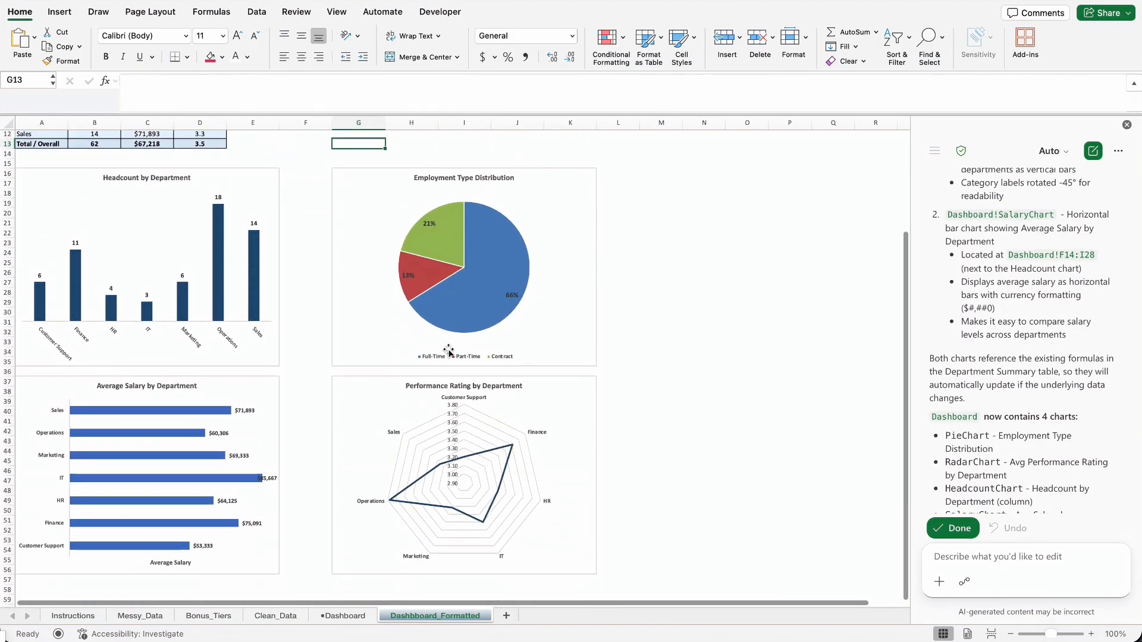